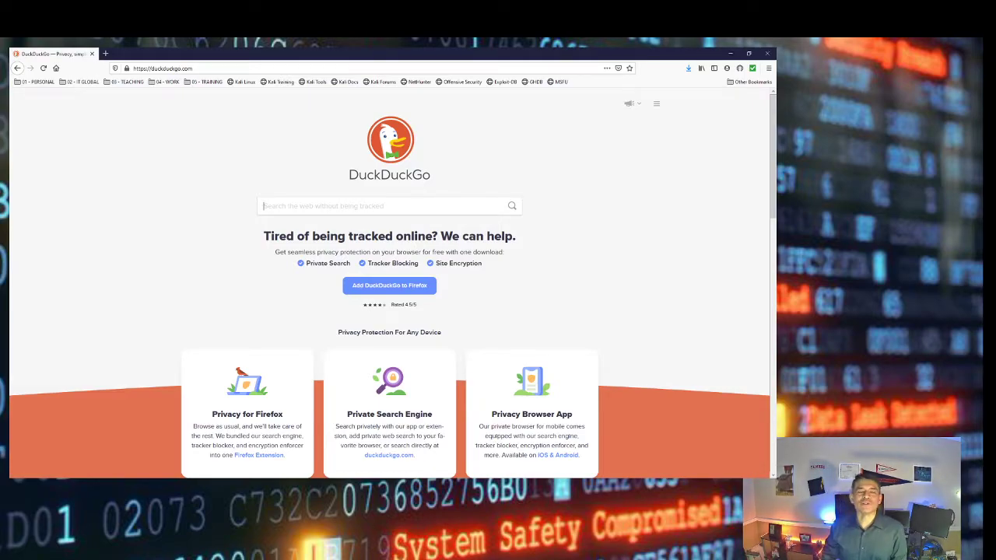
Search DuckDuckGo for 'microsoft evaluation center', open the site and show its Products catalogue
type("microsoft evaluation center")
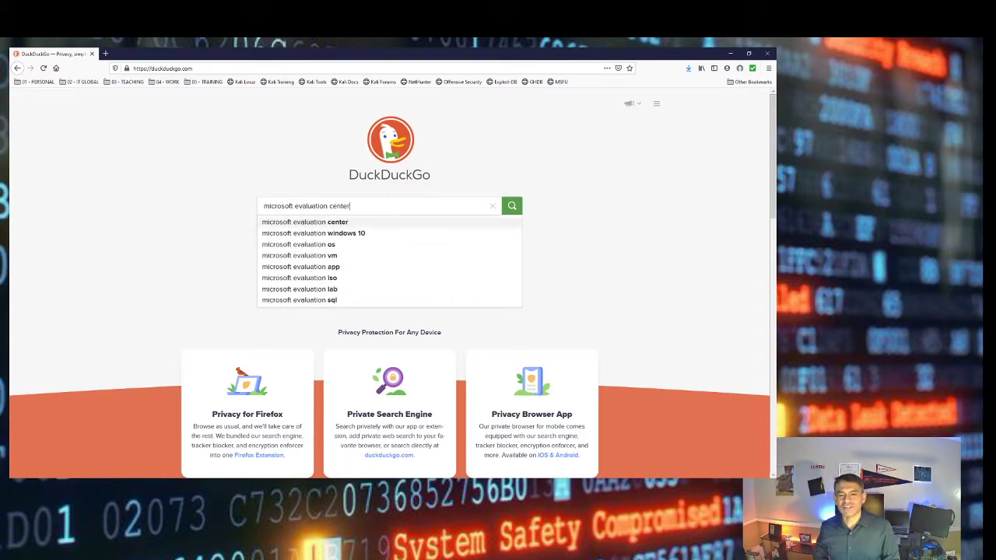
left_click(340, 223)
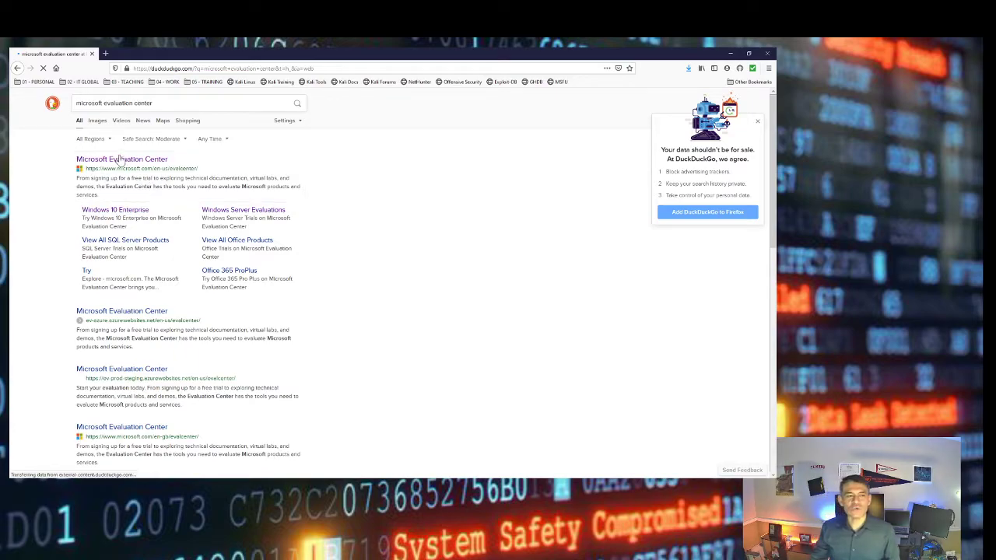
left_click(126, 160)
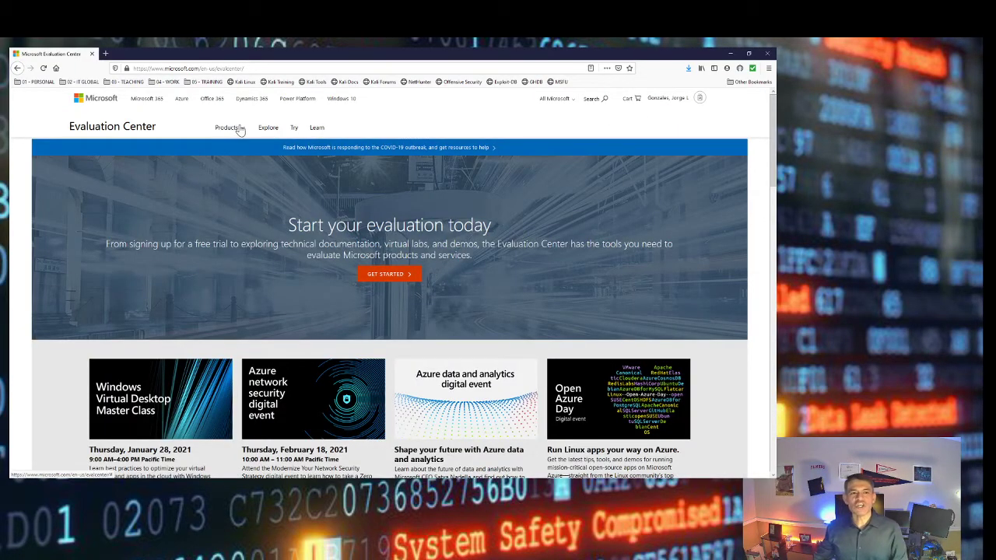
left_click(239, 131)
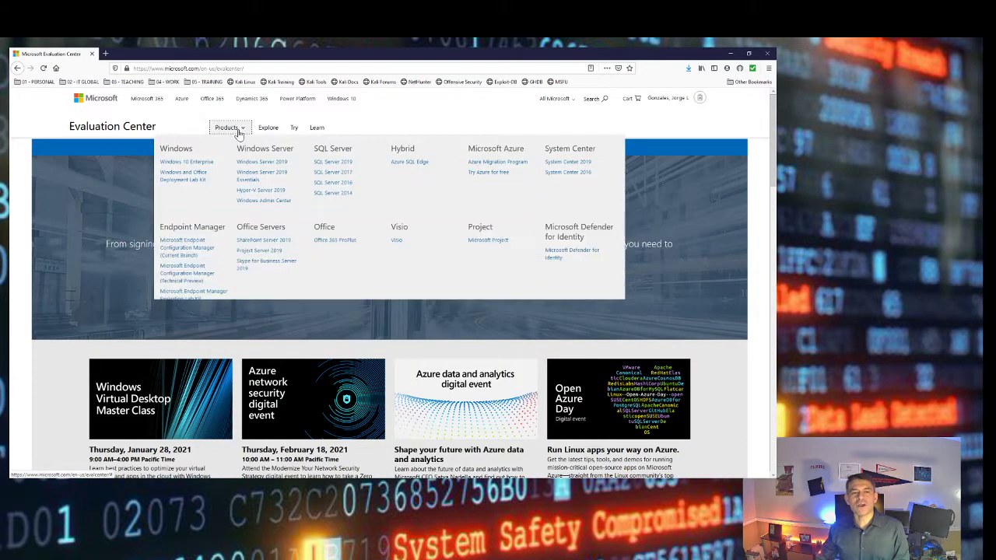
Open the Windows 10 Enterprise evaluation and continue with the ISO - Enterprise option
left_click(187, 163)
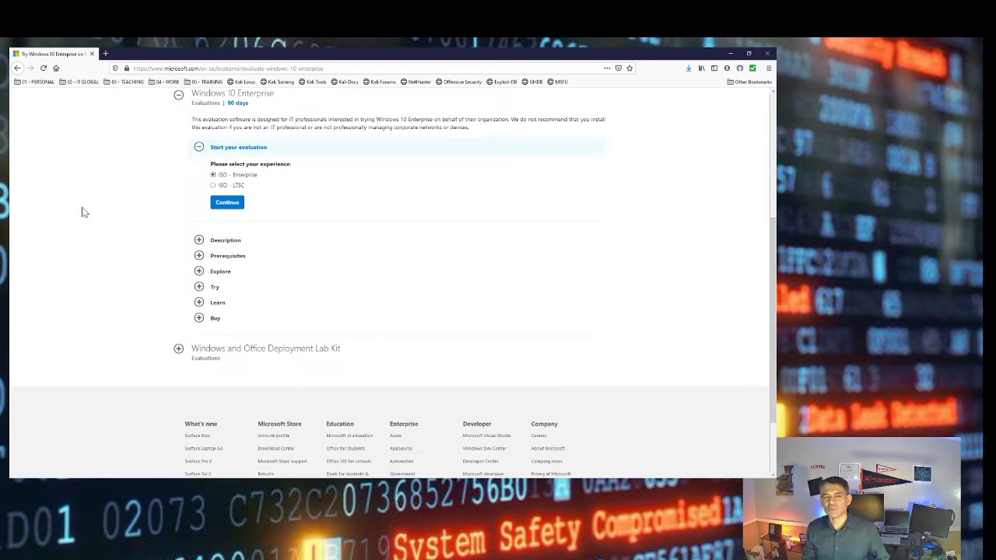
scroll(87, 212, "up", 3)
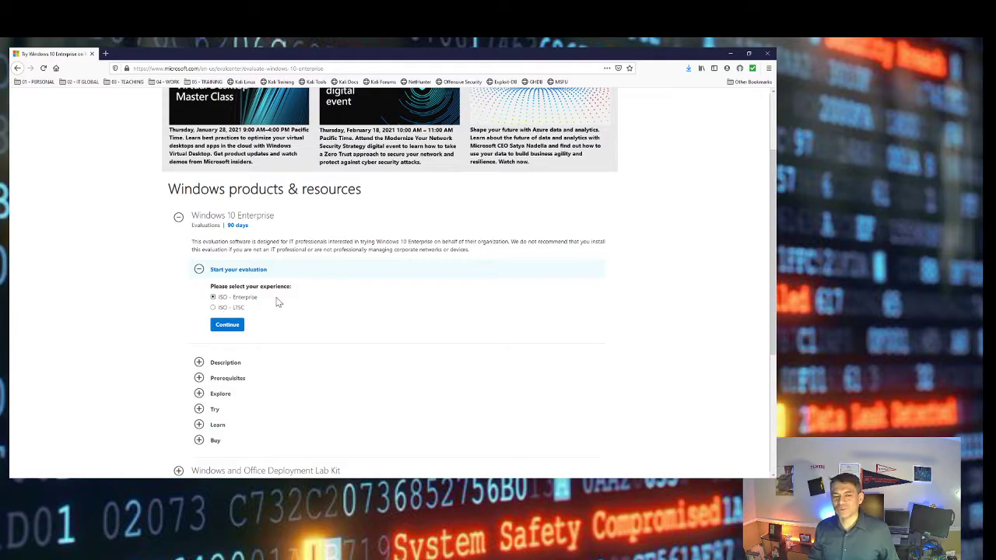
scroll(280, 301, "down", 1)
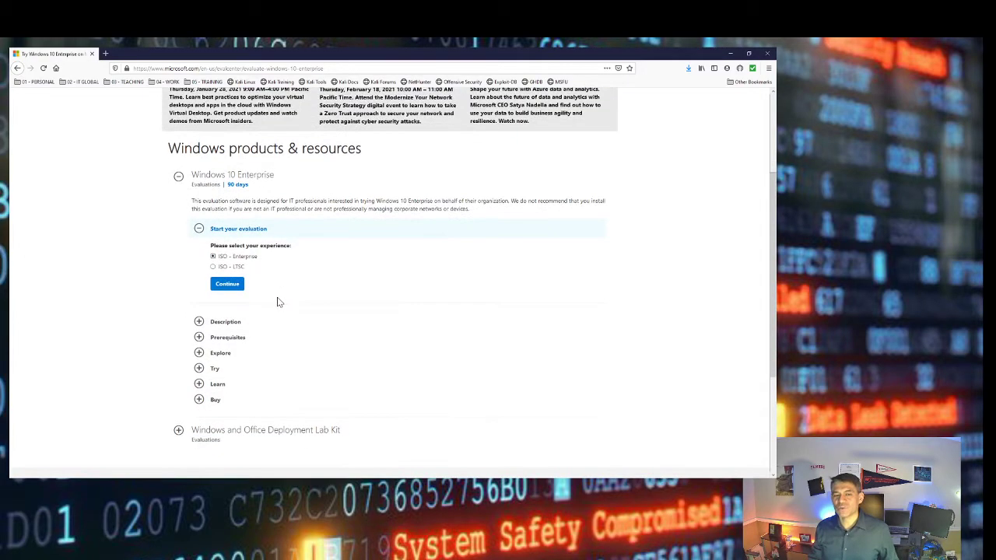
left_click(230, 291)
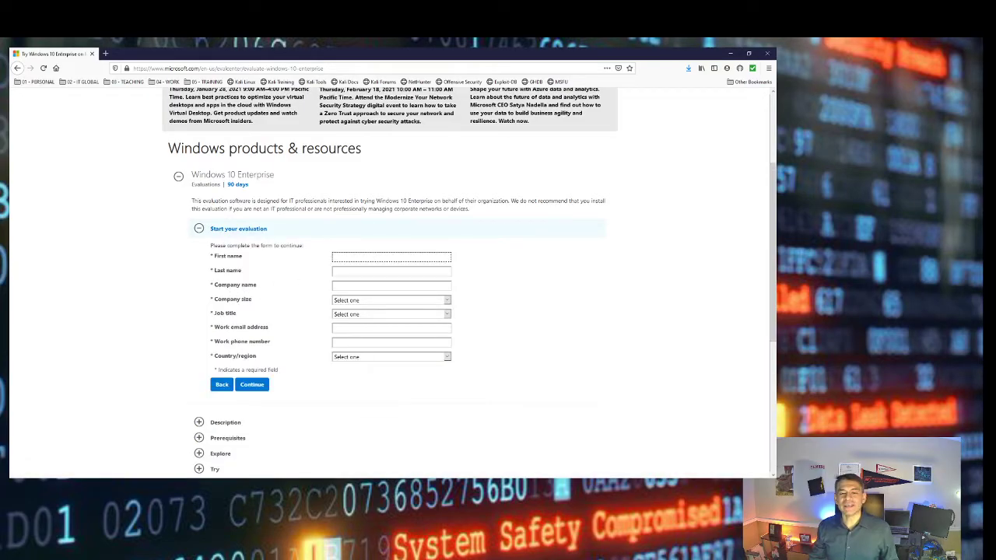
Enter the first name, last name and company name in the registration form
left_click(371, 257)
key("Tab")
key("Tab")
type("T")
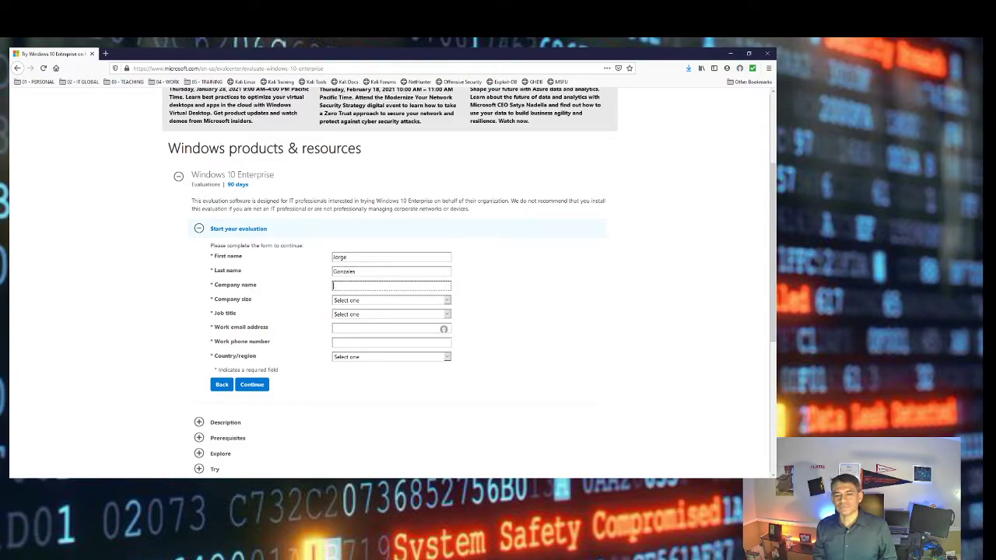
key("Down")
key("Return")
Set job title Researcher/Academic/Student and company size 250-999, then fill in the work email and phone
key("Tab")
key("Tab")
key("a")
key("Down")
key("Down")
key("Down")
key("Down")
key("Down")
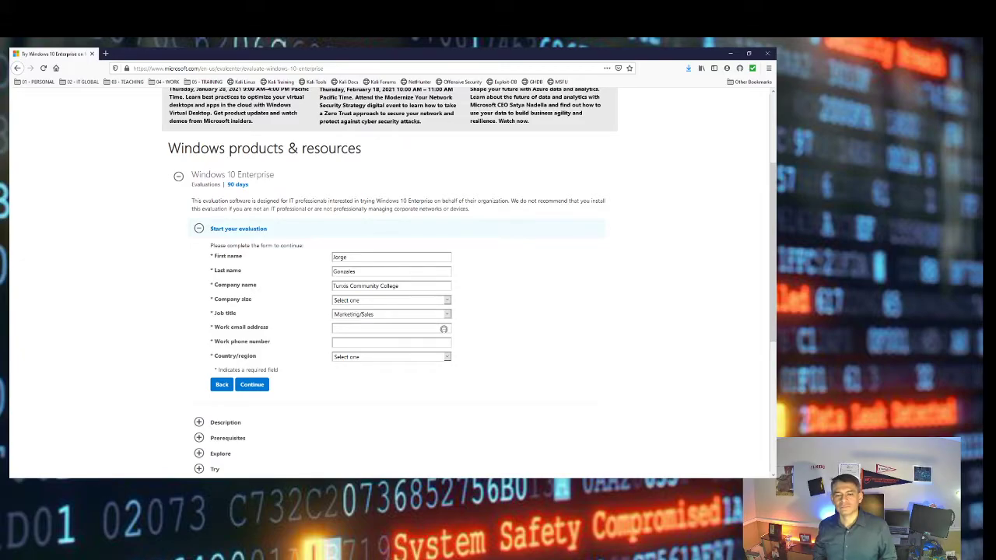
key("shift+Tab")
key("2")
key("2")
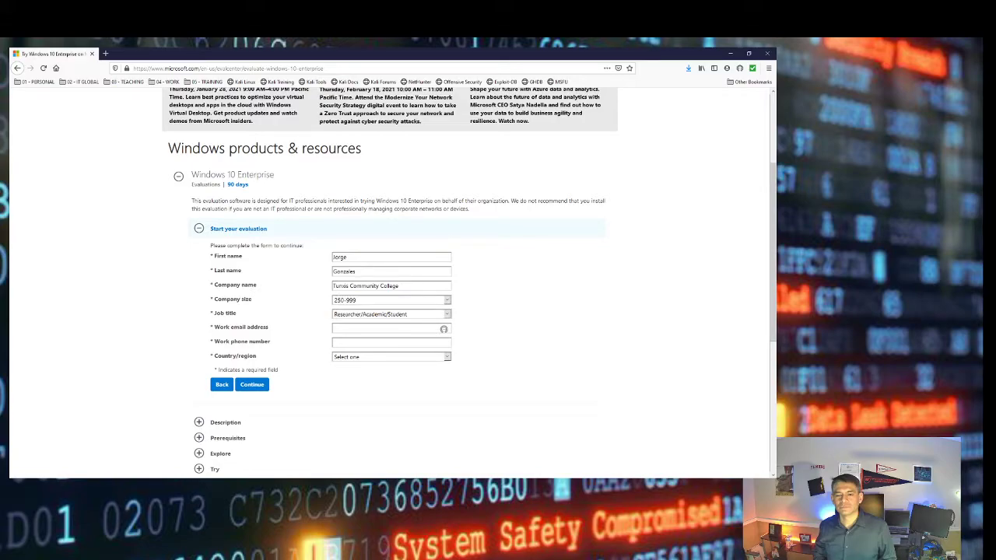
key("Tab")
key("Tab")
type("jg")
key("Down")
key("Tab")
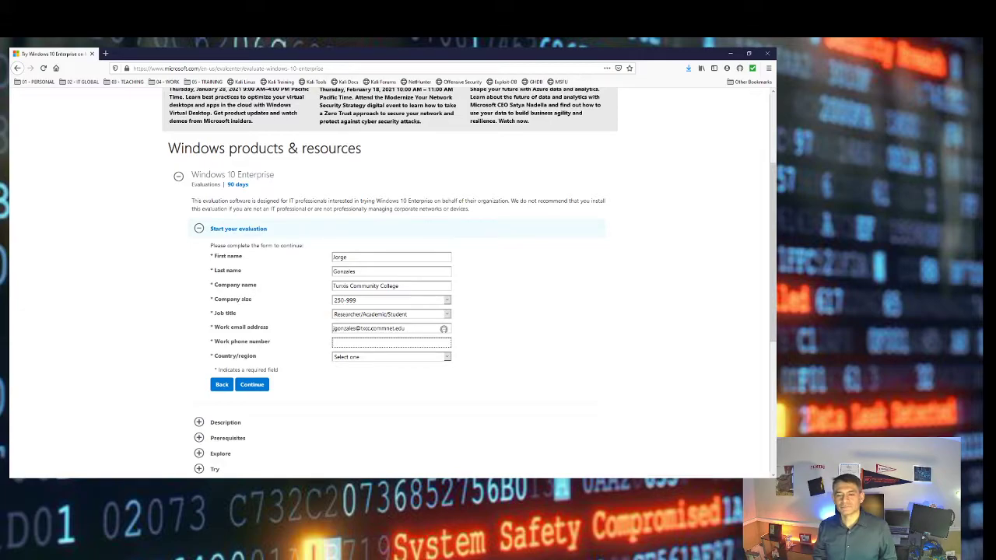
type("8")
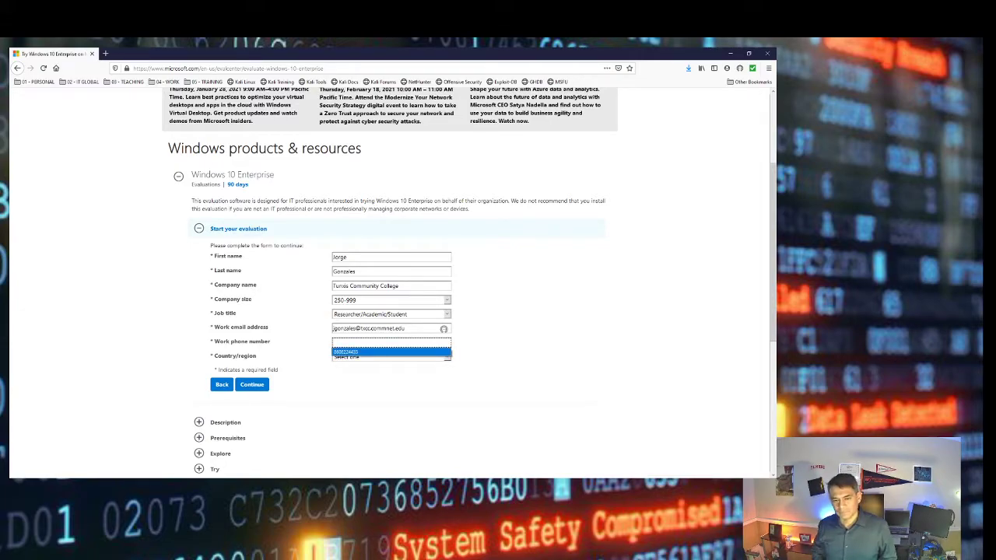
key("Down")
key("Tab")
Choose United States as the country/region
key("Down")
key("Down")
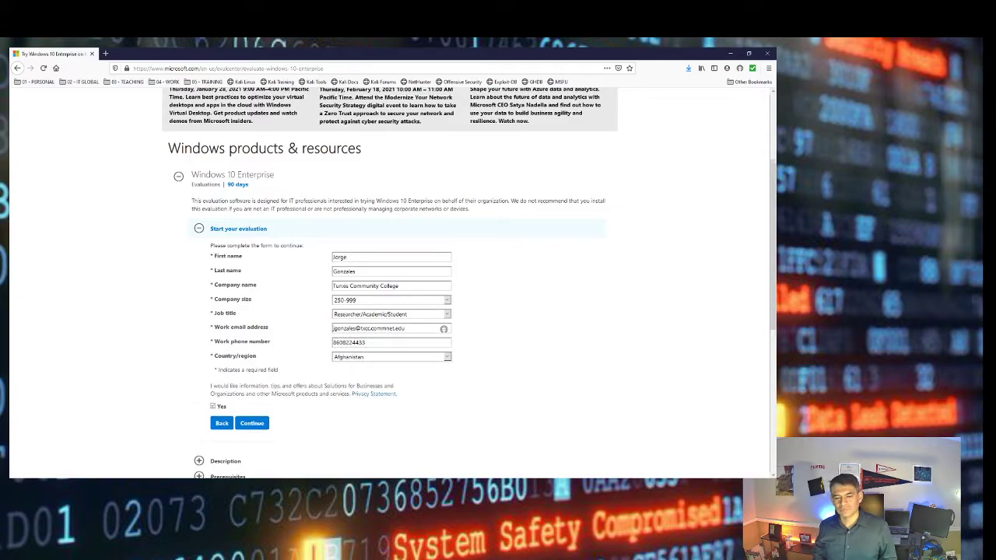
key("u")
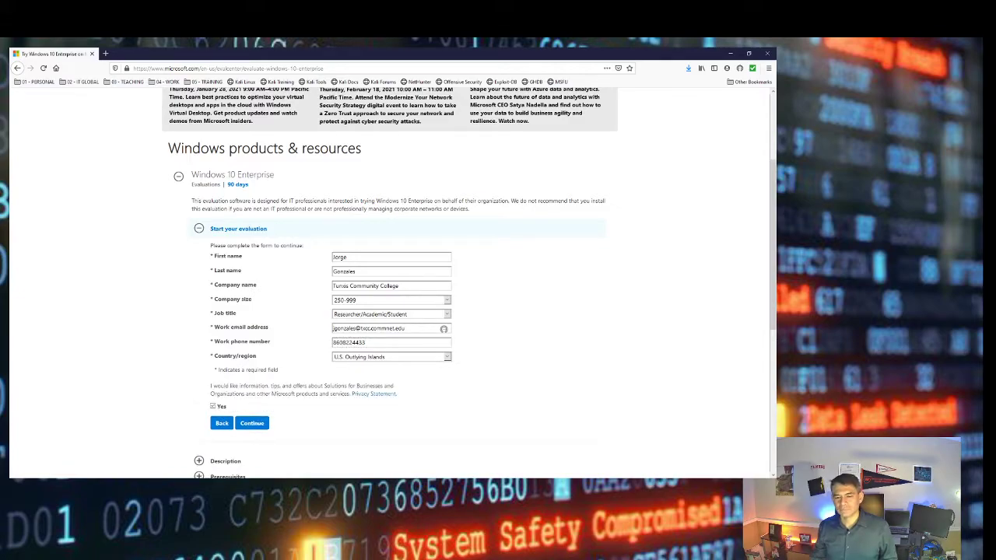
left_click(448, 357)
scroll(418, 269, "up", 15)
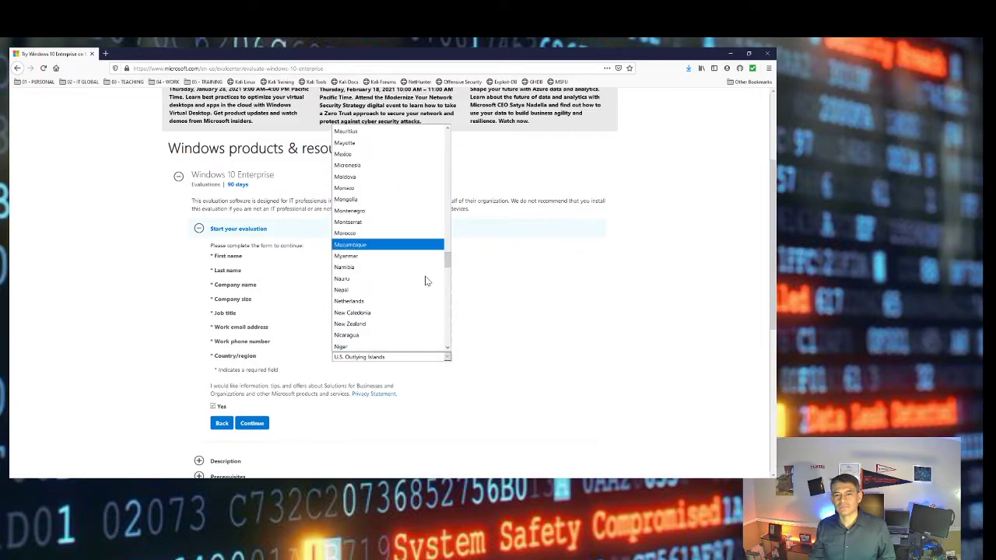
left_click_drag(447, 262, 447, 138)
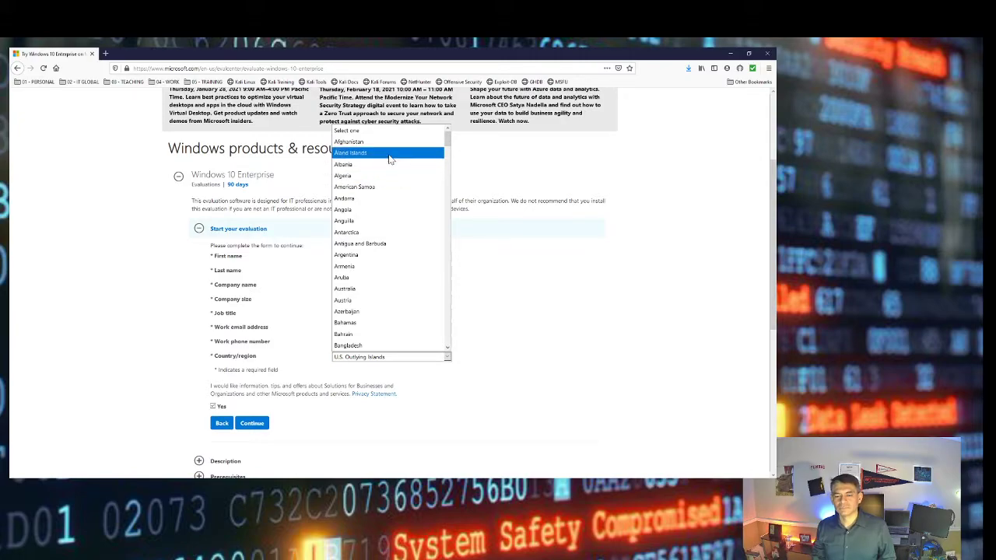
left_click_drag(449, 144, 457, 482)
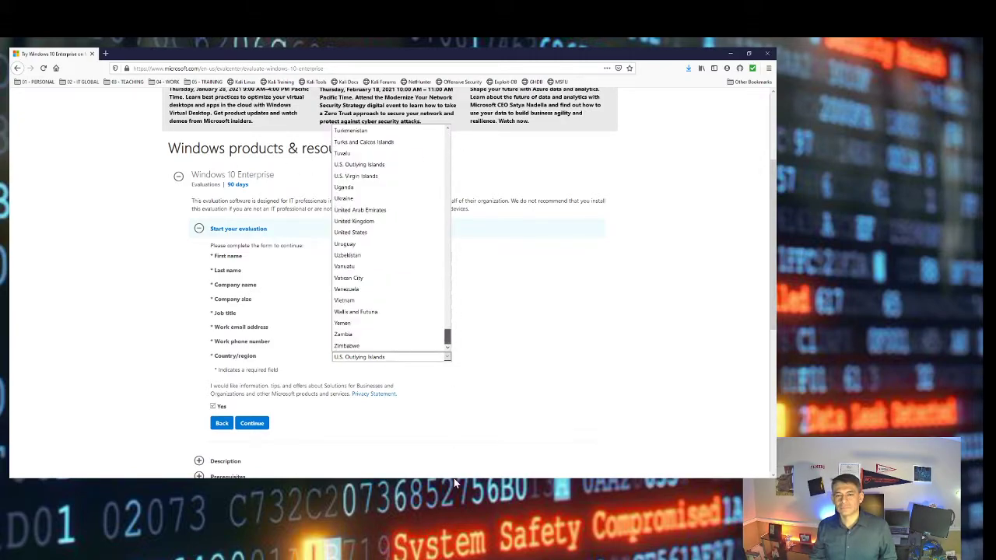
left_click(356, 233)
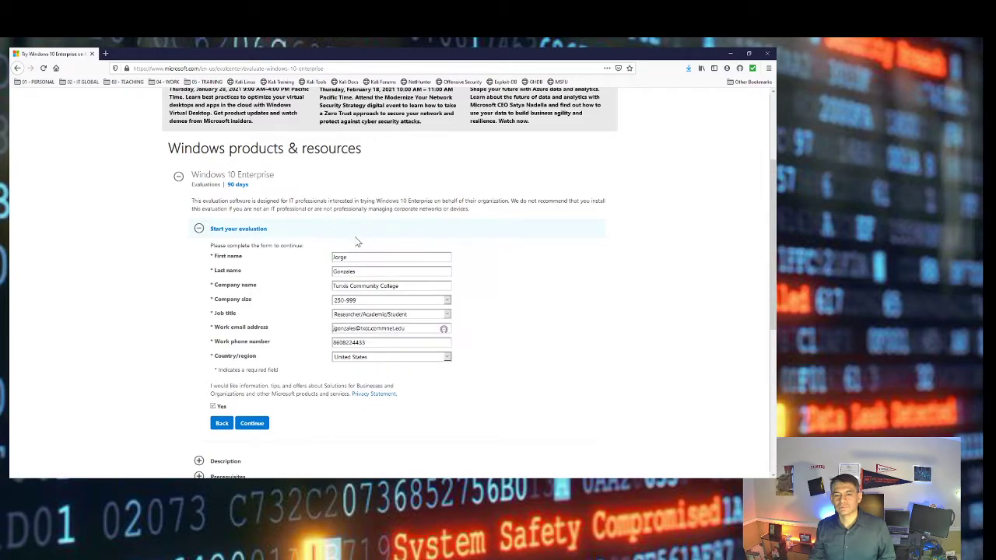
Submit the form, download the English ISO, choose Save File and close the prompt
left_click(252, 423)
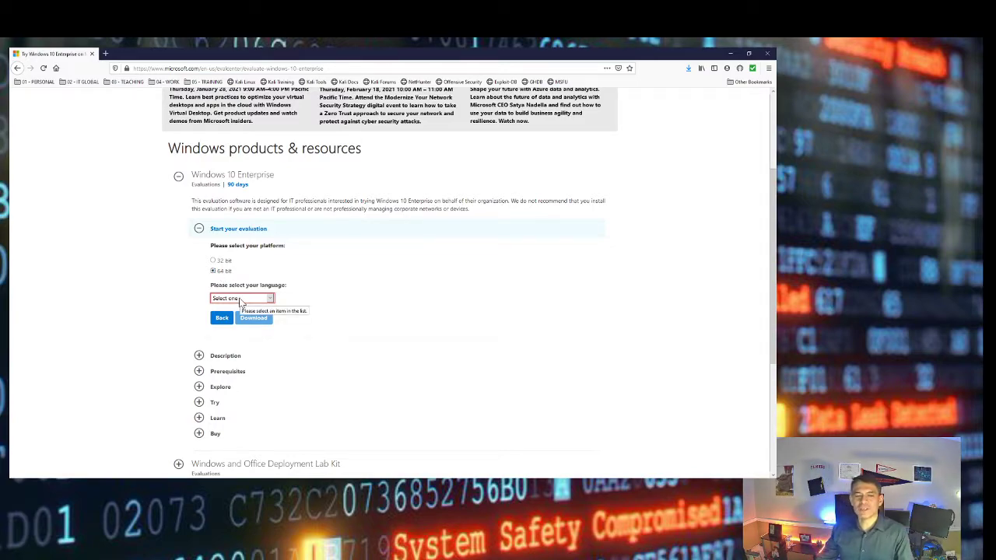
left_click(241, 299)
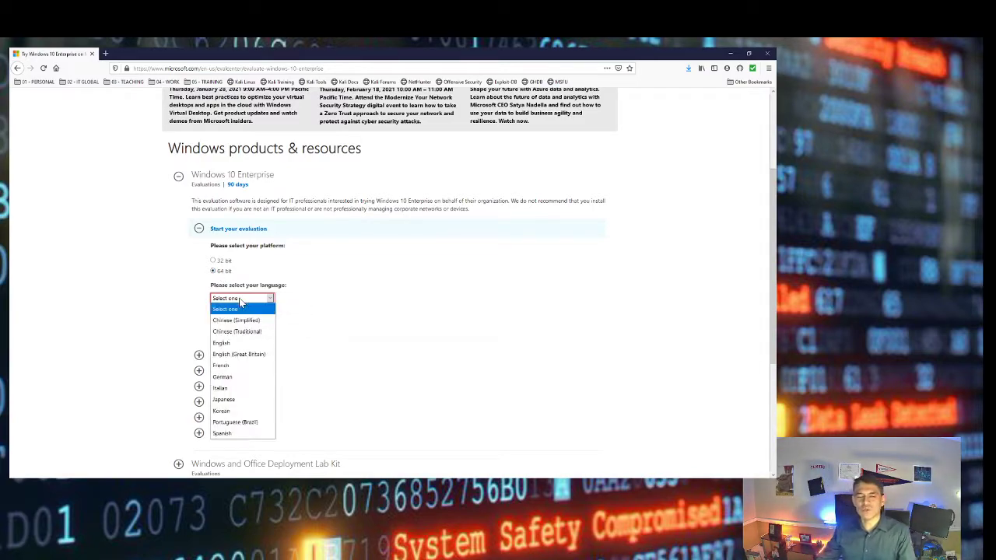
left_click(249, 343)
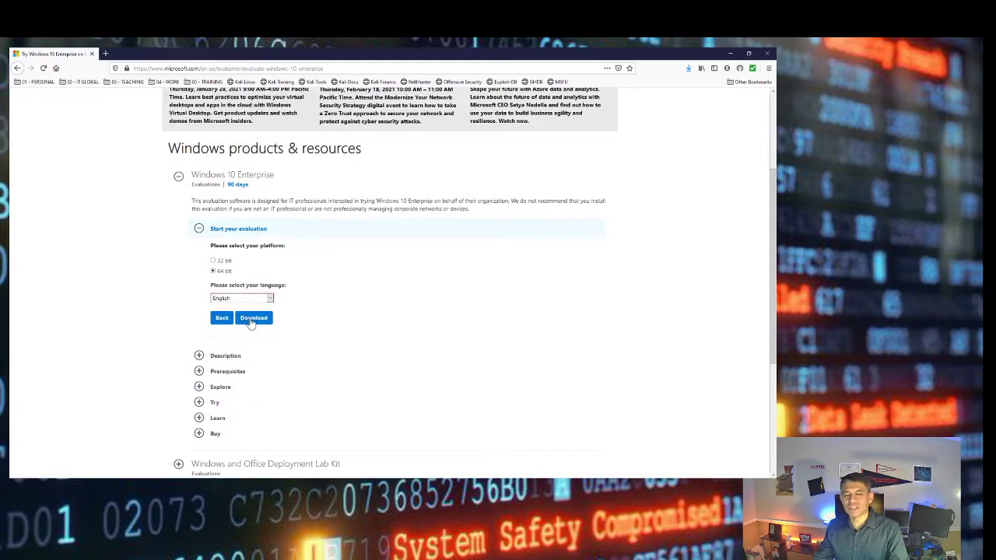
left_click(250, 322)
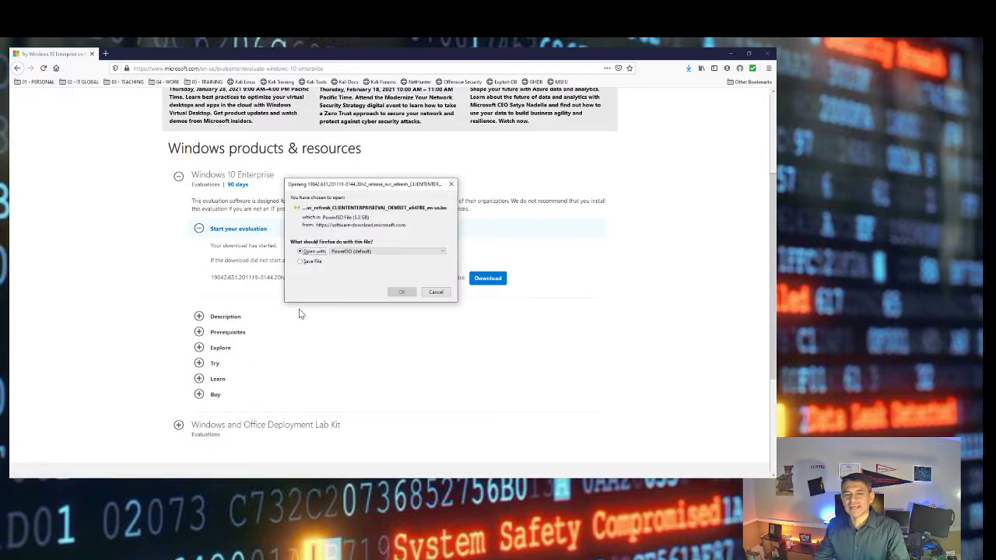
left_click(310, 262)
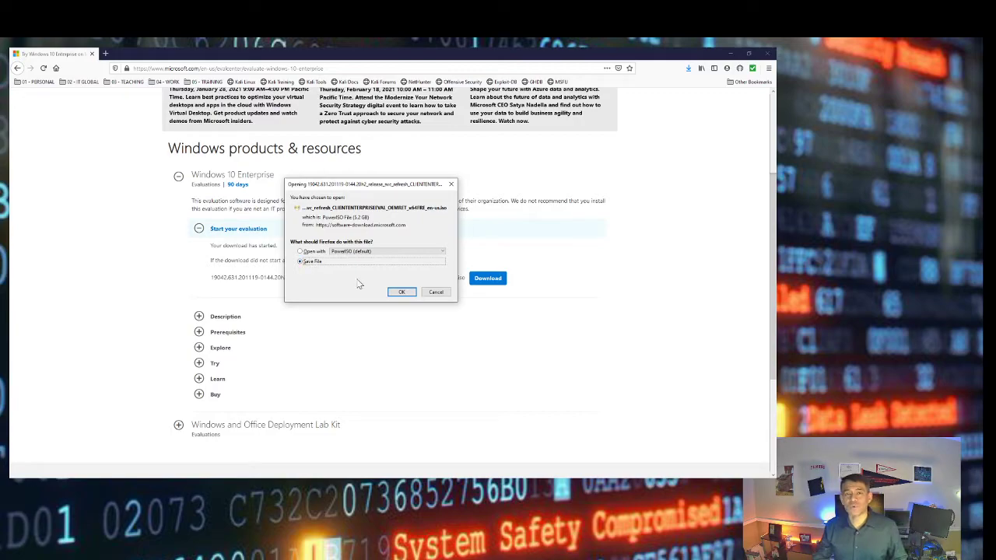
left_click(434, 291)
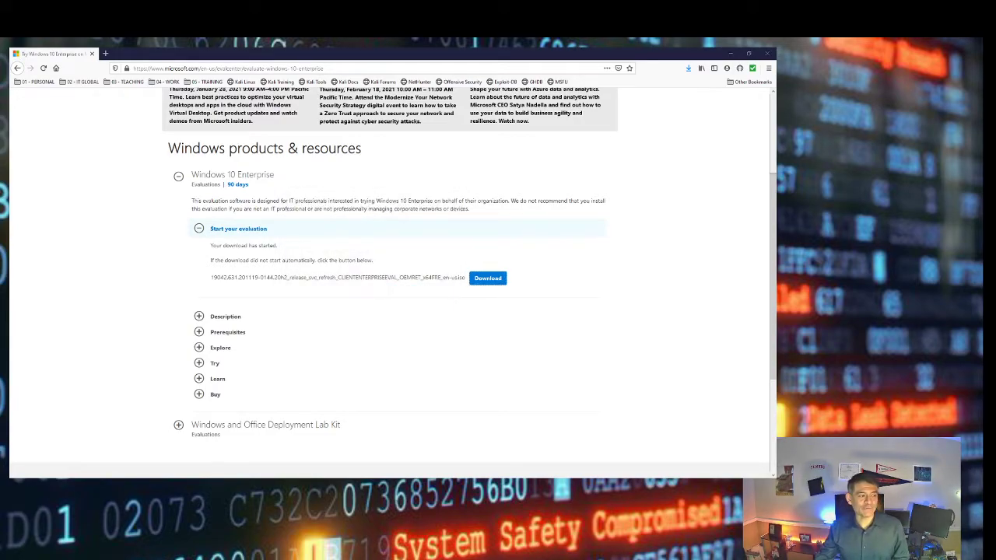
Sort Downloads by date modified, select the 5.20 GB Windows 10 Enterprise ISO, then minimise Explorer
key("super+e")
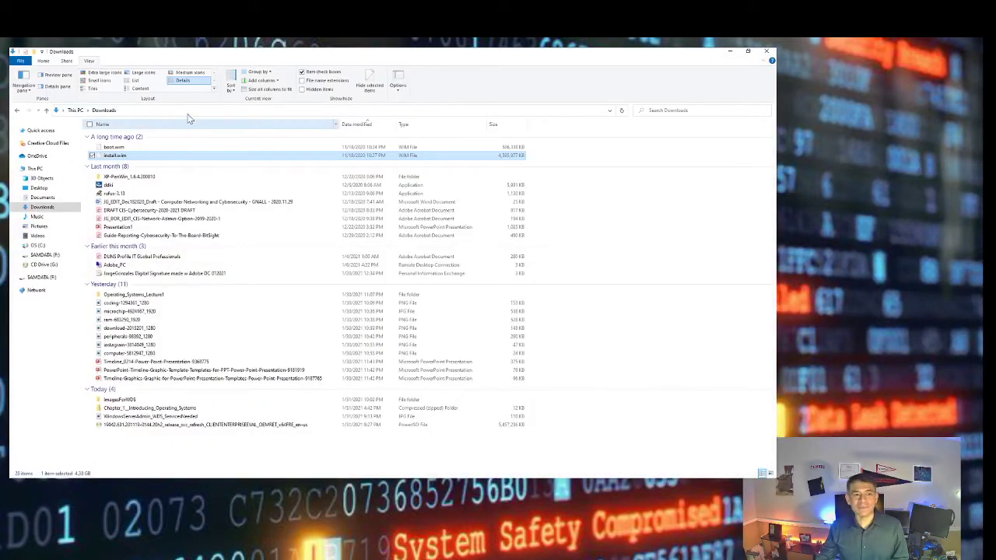
left_click(363, 126)
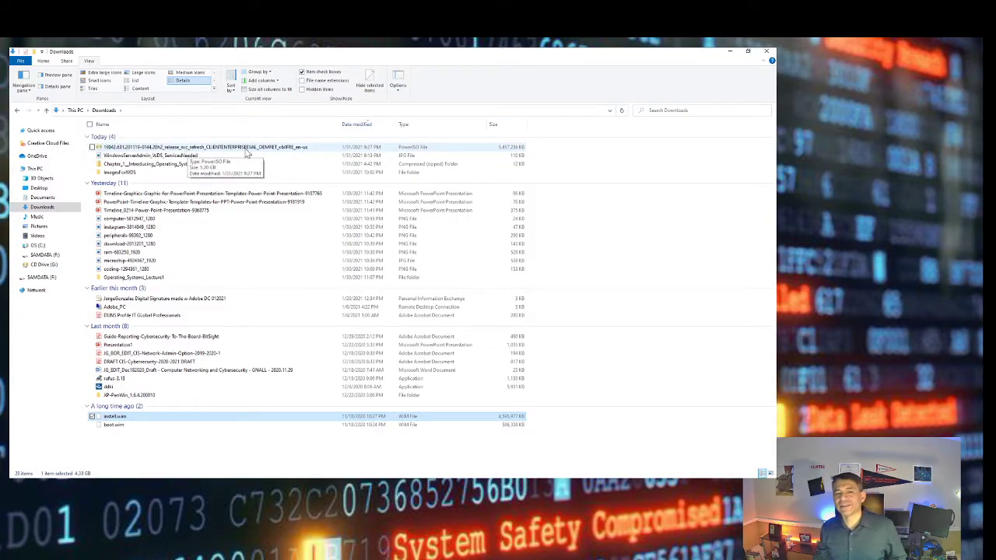
left_click(259, 150)
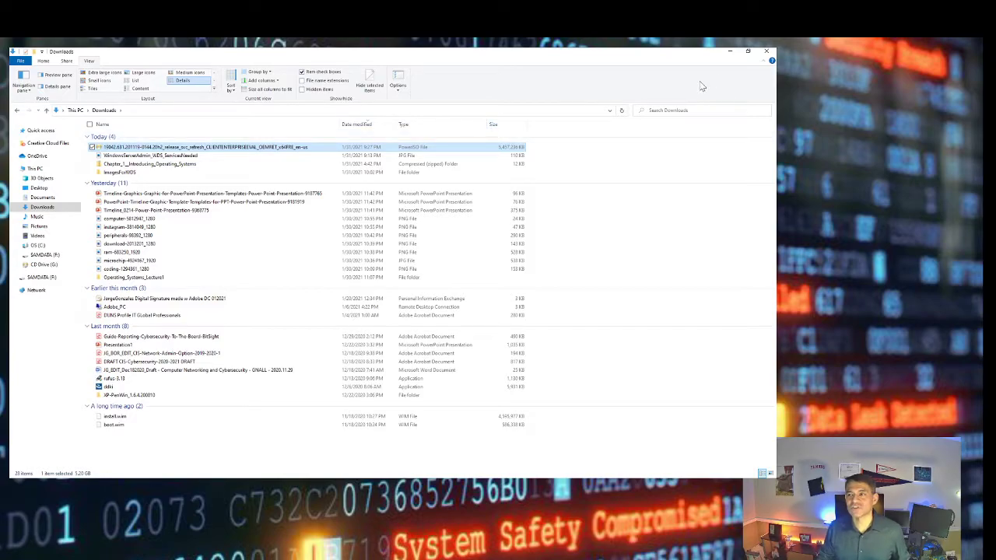
left_click(732, 54)
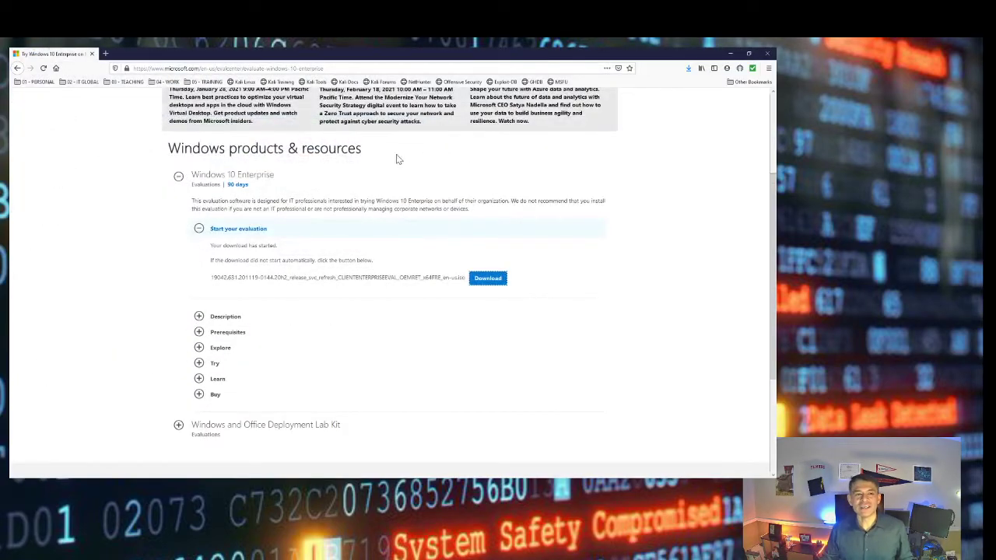
Search 'PowerISO' in a new tab, open poweriso.com, then return to the Downloads folder
left_click(105, 54)
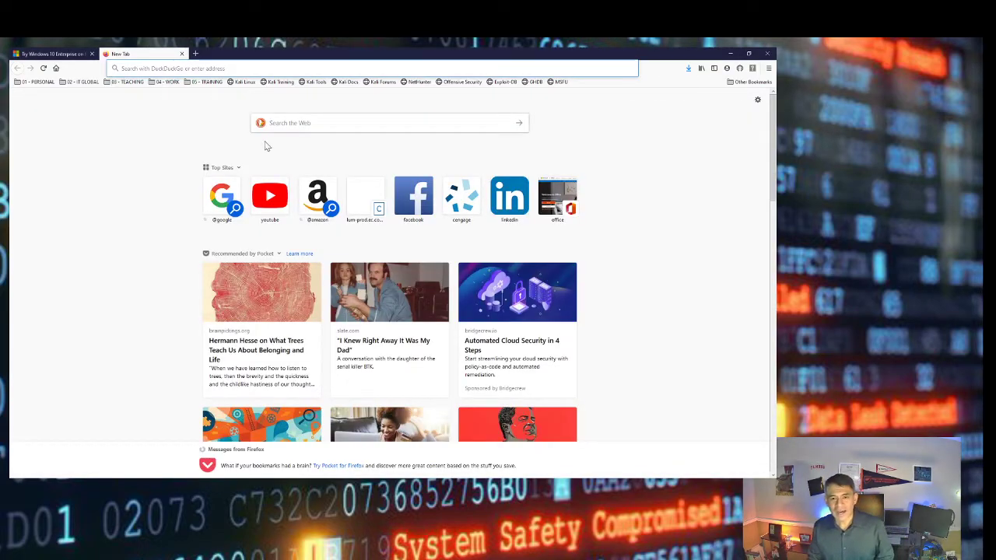
left_click(296, 113)
left_click(297, 122)
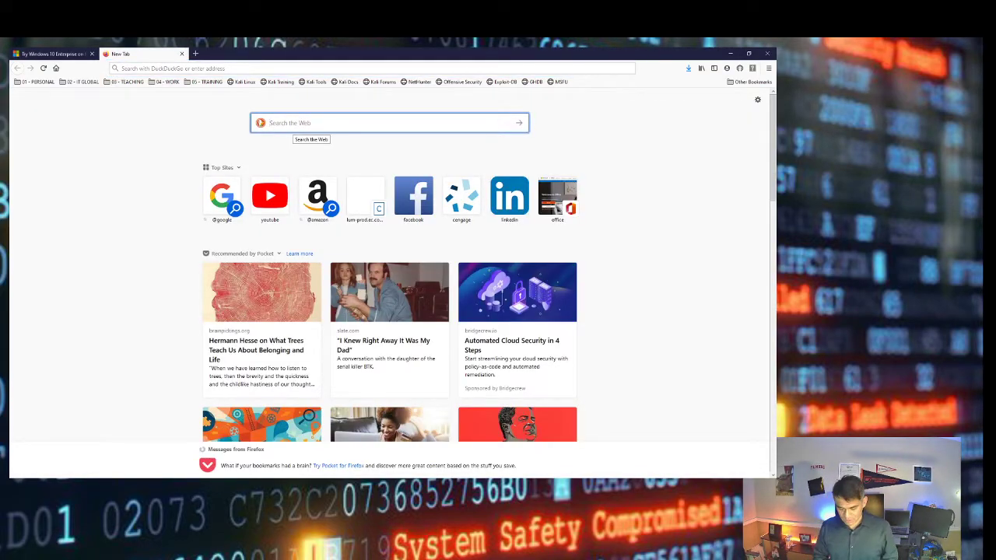
type("PowerISO")
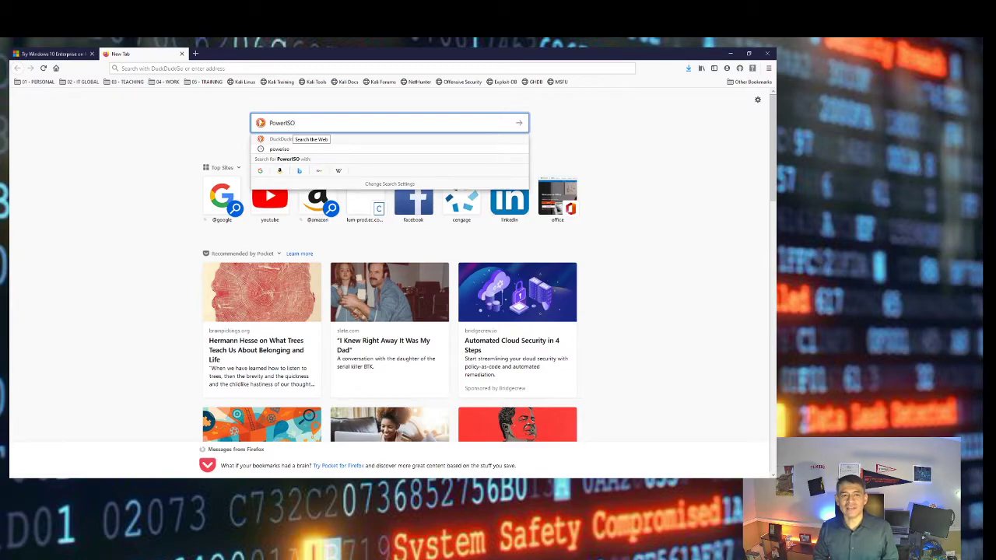
key("Return")
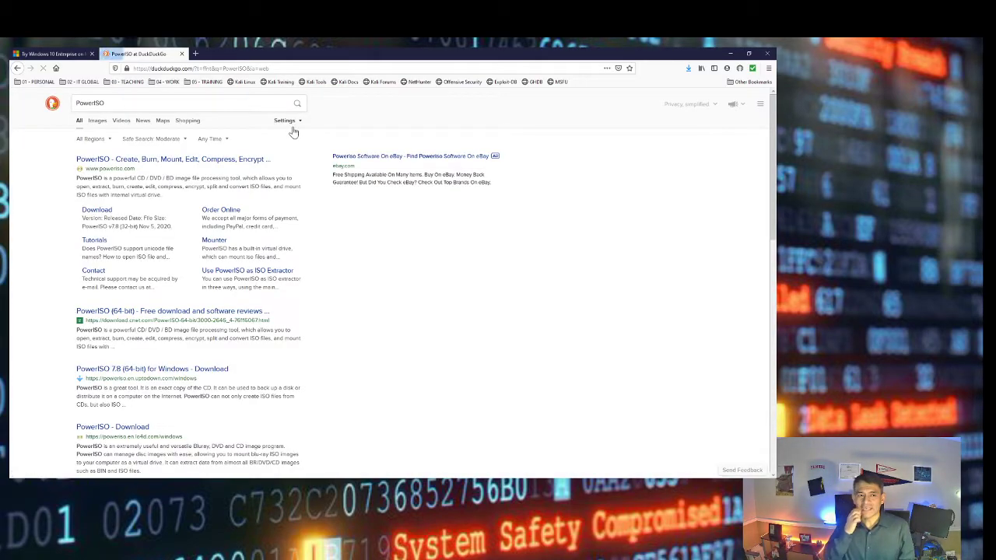
left_click(184, 159)
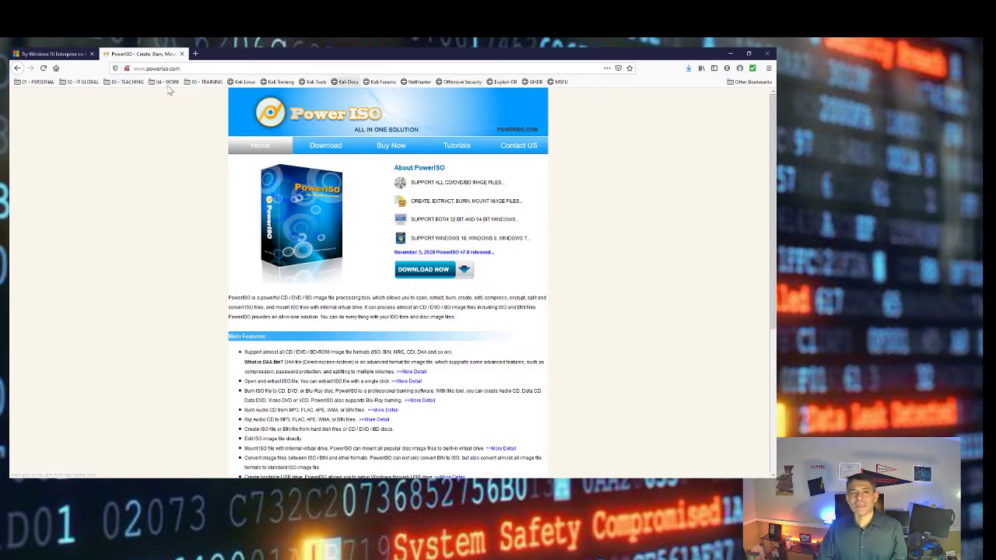
left_click(68, 55)
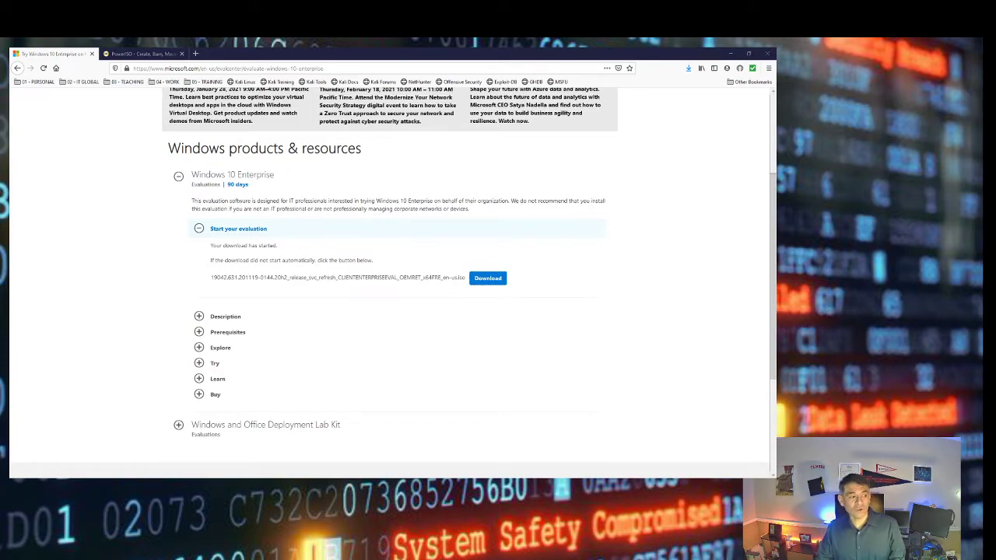
key("alt+Tab")
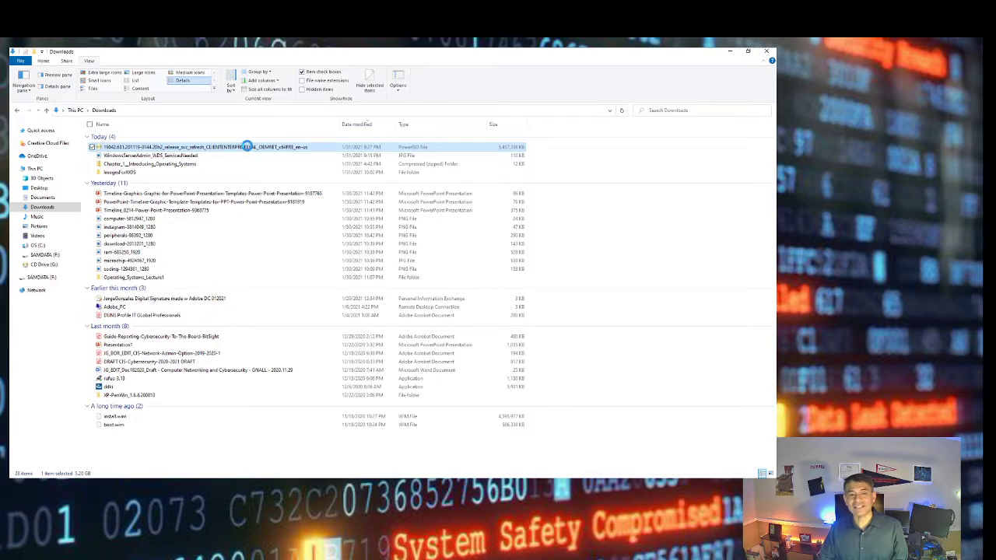
Open the Windows 10 Enterprise ISO with PowerISO and continue unregistered
right_click(248, 152)
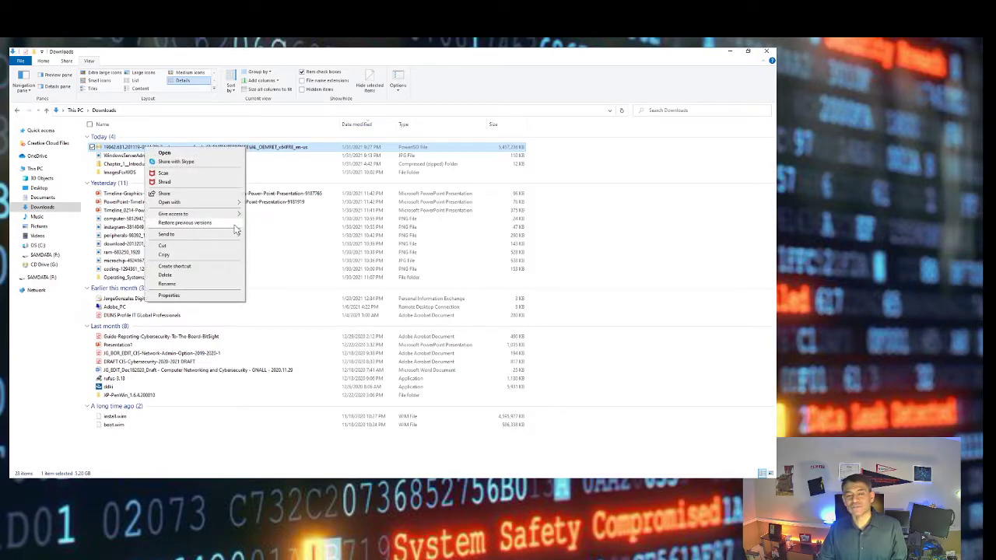
mouse_move(227, 204)
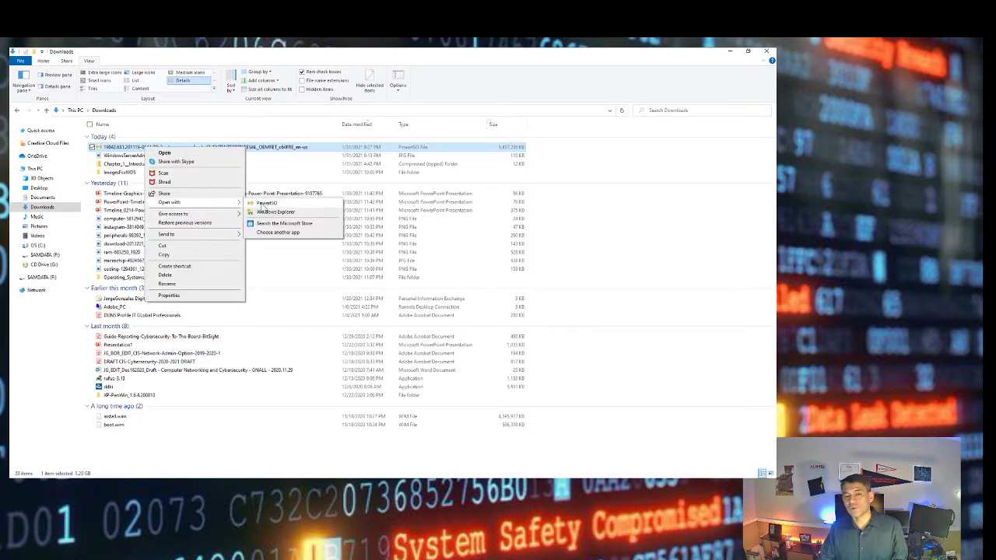
left_click(265, 203)
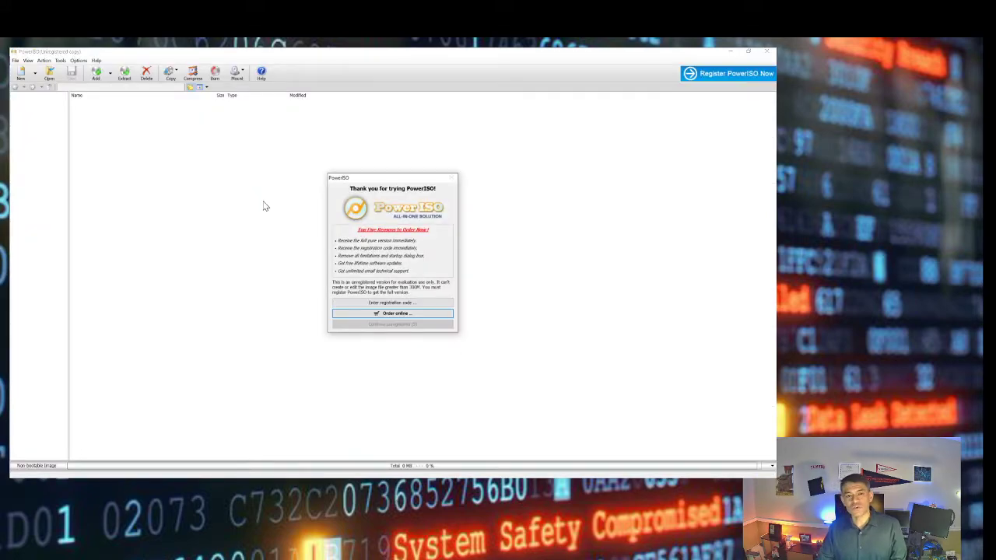
left_click(370, 302)
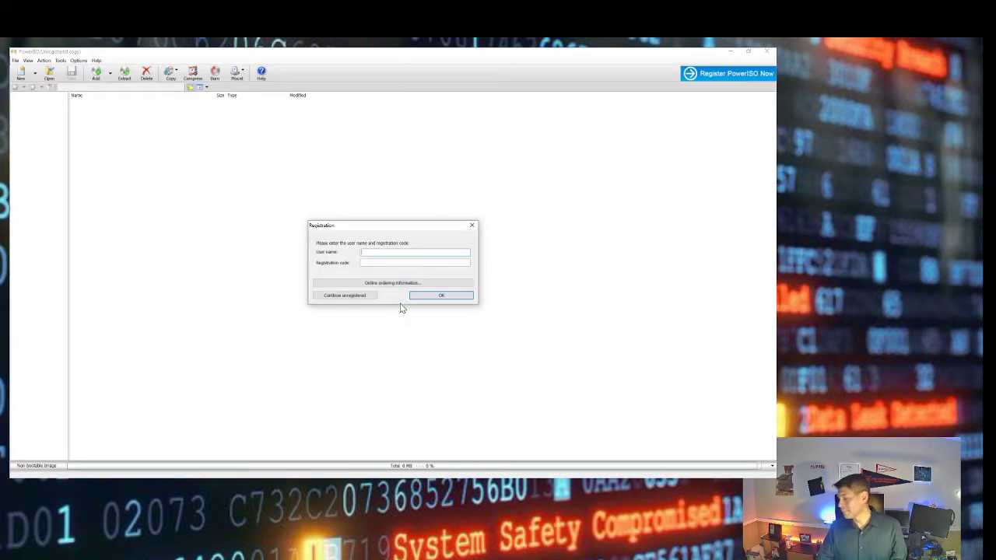
left_click(354, 296)
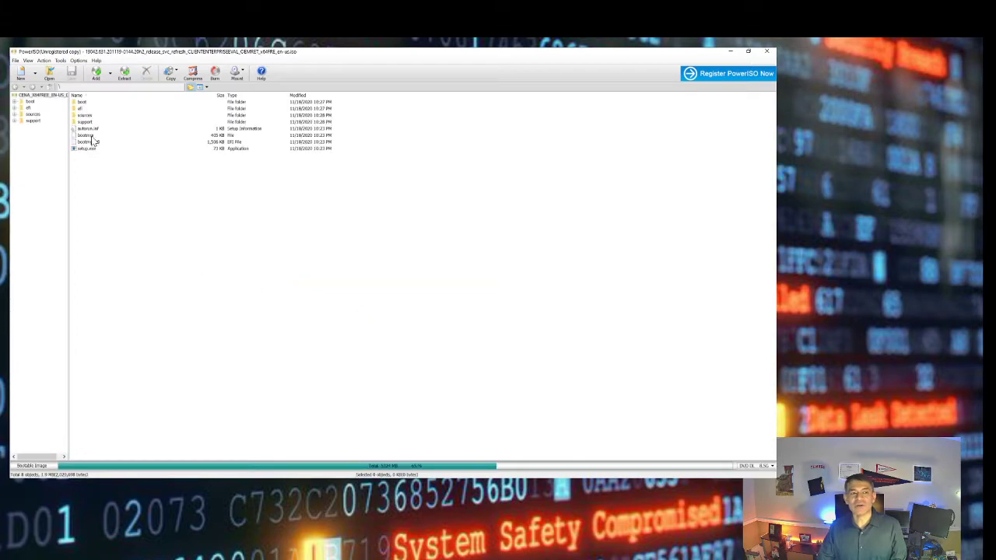
Open the ISO's sources folder and select boot.wim
left_click(33, 115)
scroll(118, 261, "down", 2)
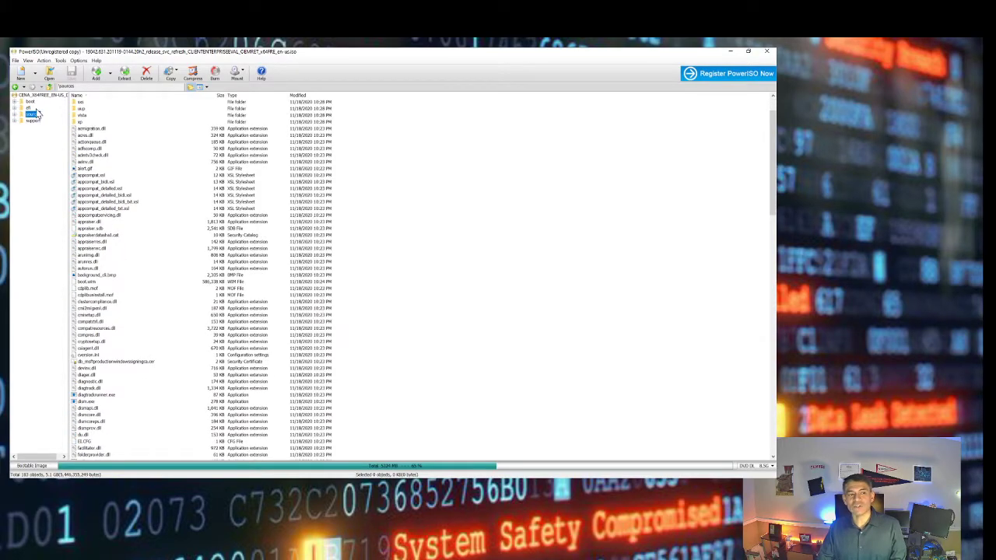
scroll(111, 221, "down", 1)
scroll(111, 221, "down", 4)
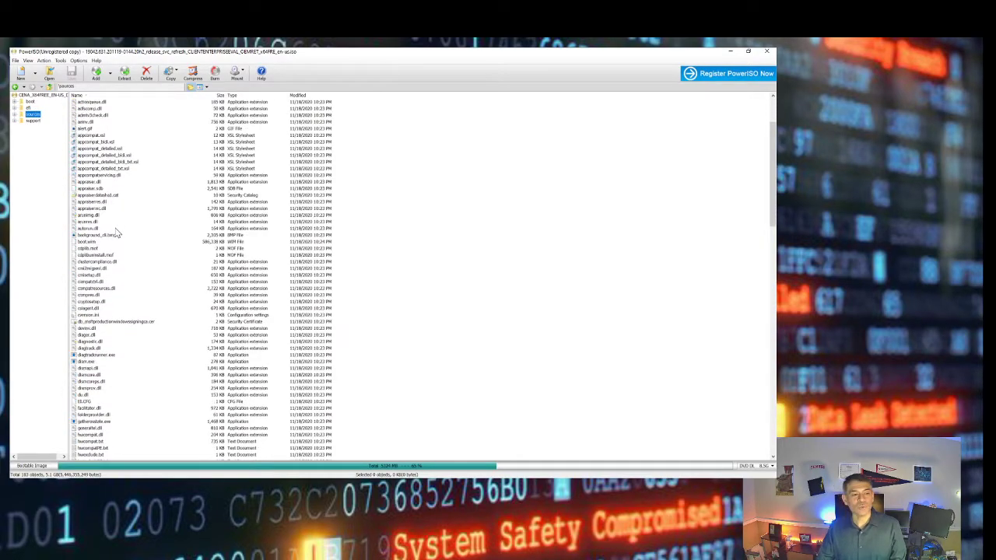
scroll(110, 268, "down", 1)
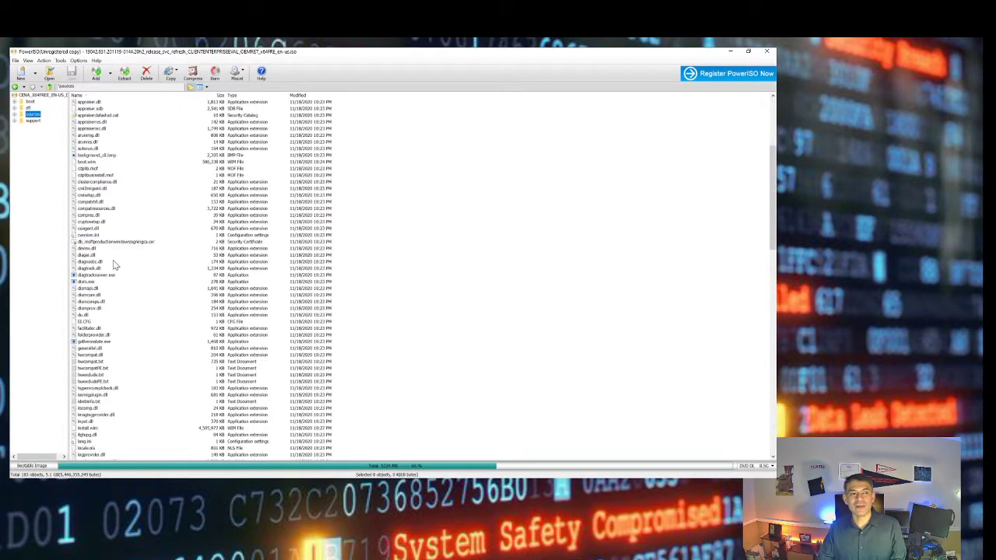
left_click(87, 162)
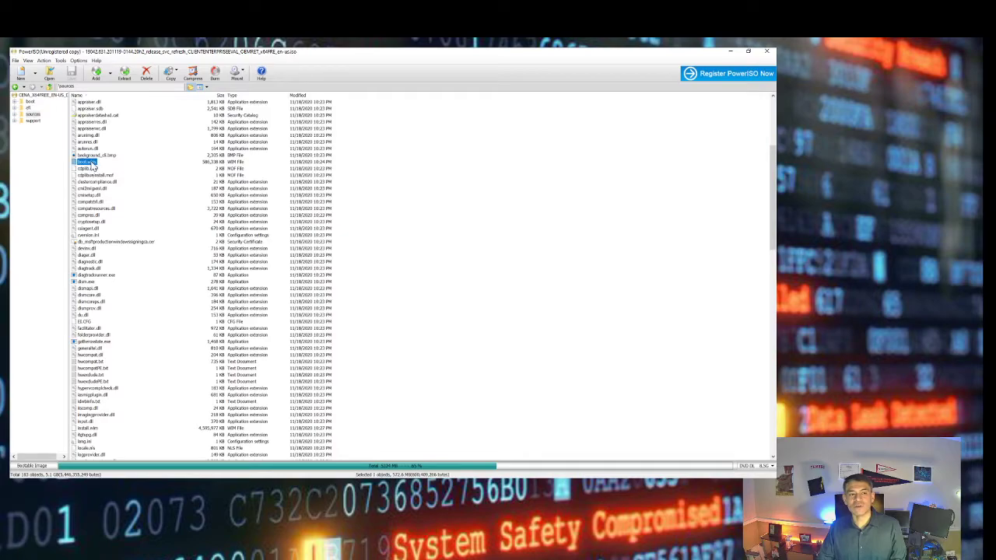
Extract boot.wim to Downloads and switch to the Downloads folder
right_click(92, 165)
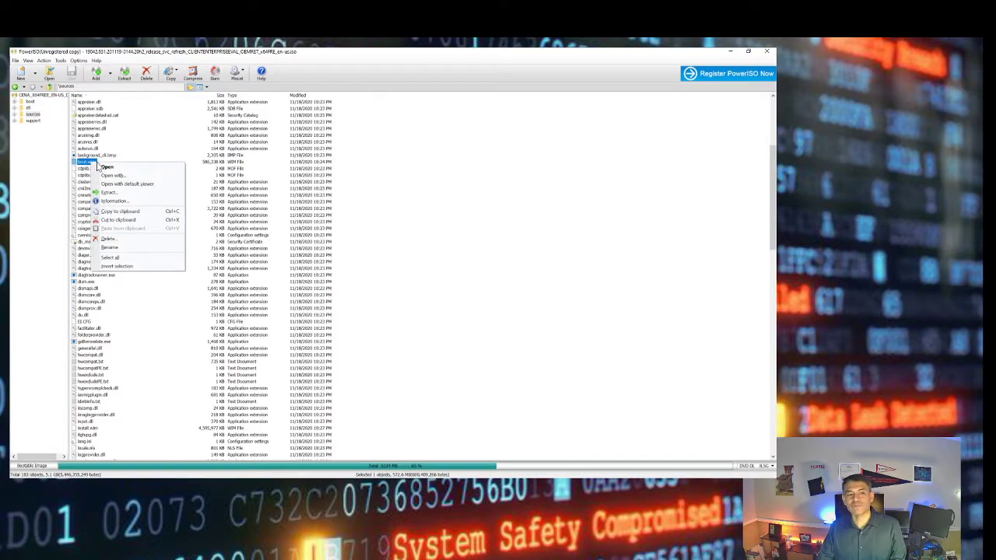
left_click(115, 193)
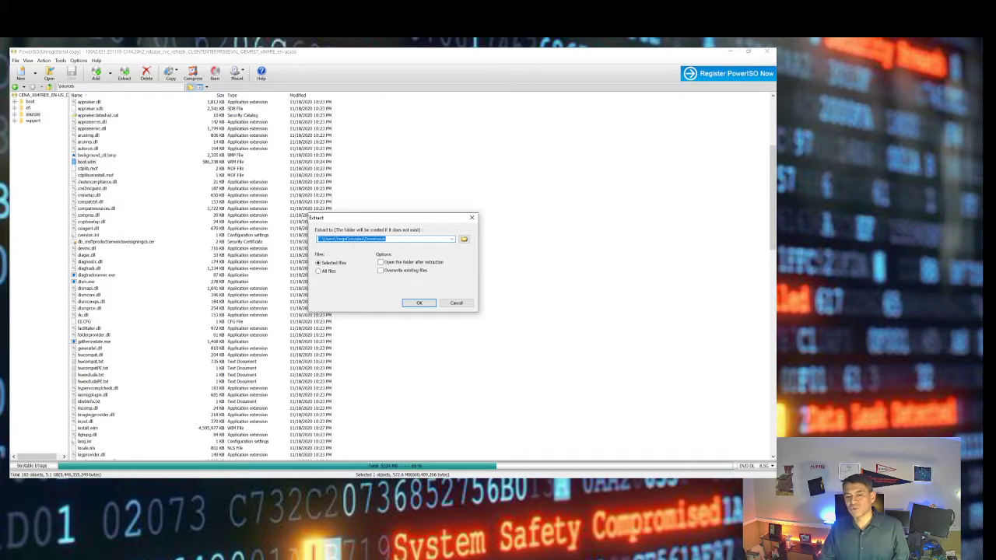
left_click(464, 303)
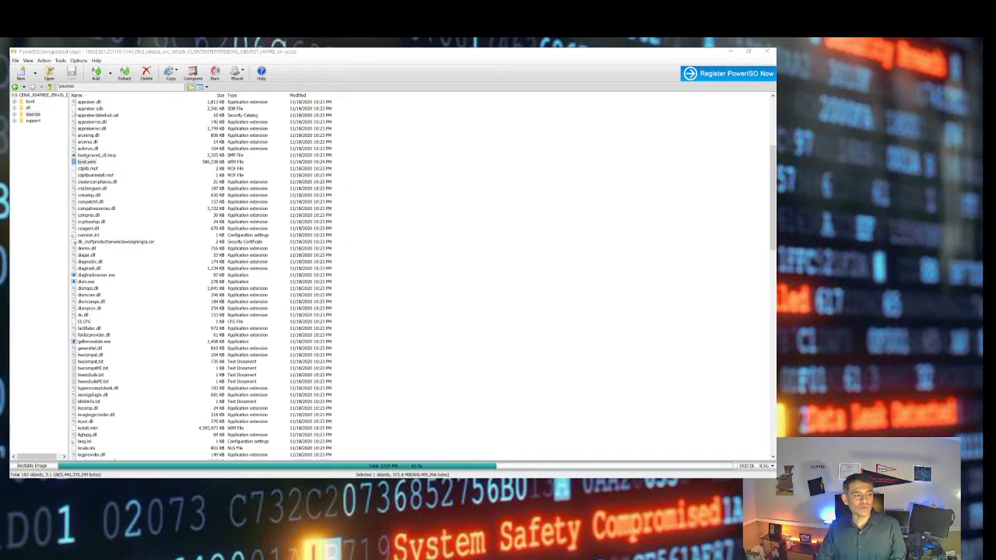
key("alt+Tab")
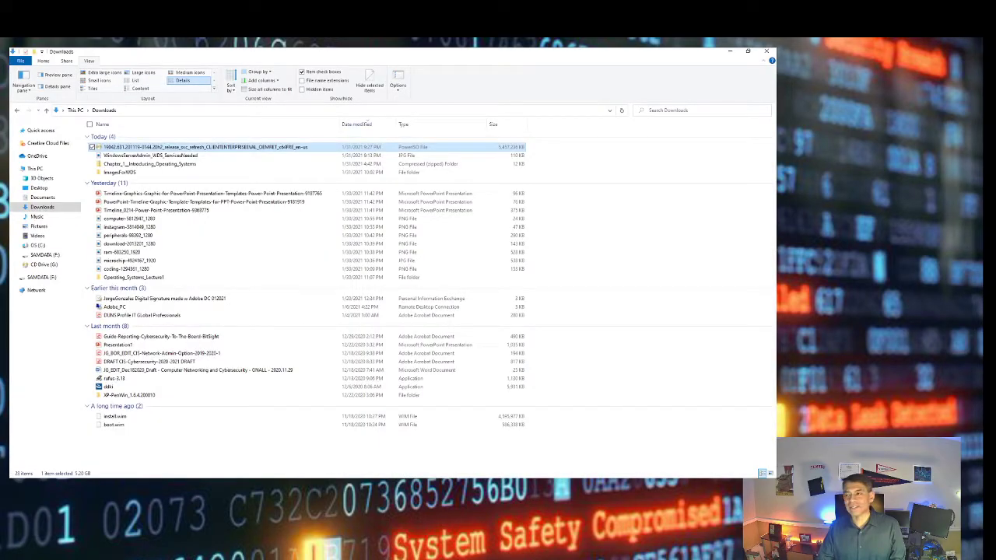
Sort Downloads by date modified and return to the ISO contents in PowerISO
left_click(370, 126)
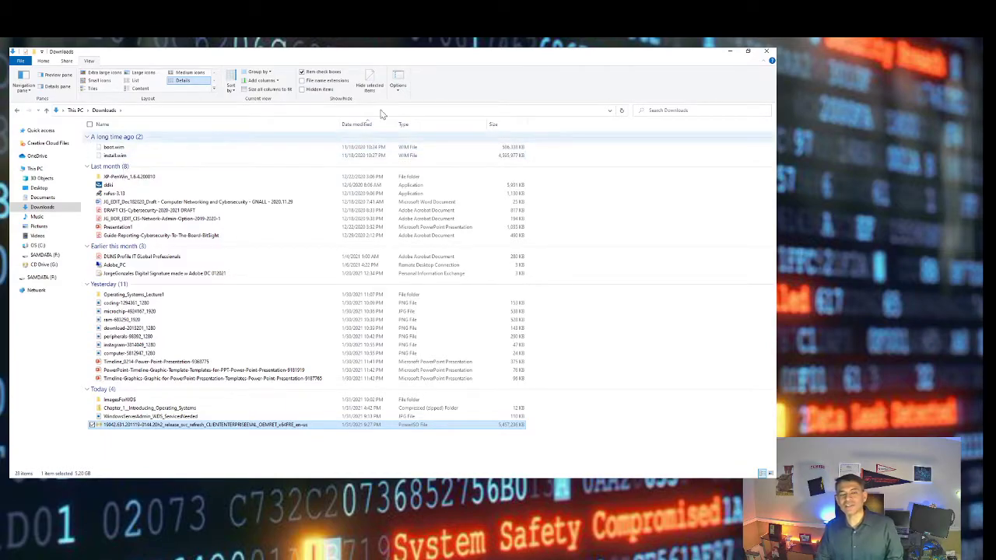
mouse_move(725, 58)
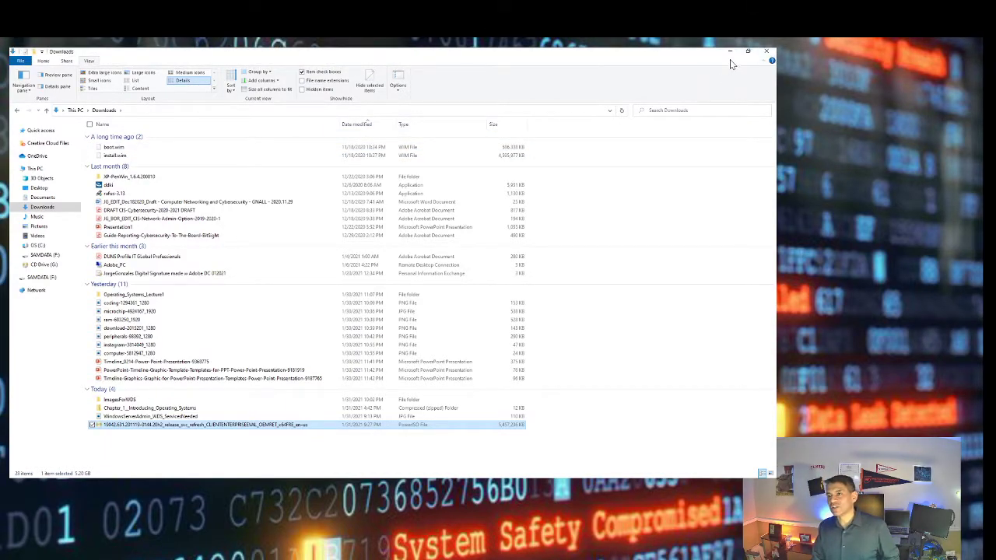
key("Return")
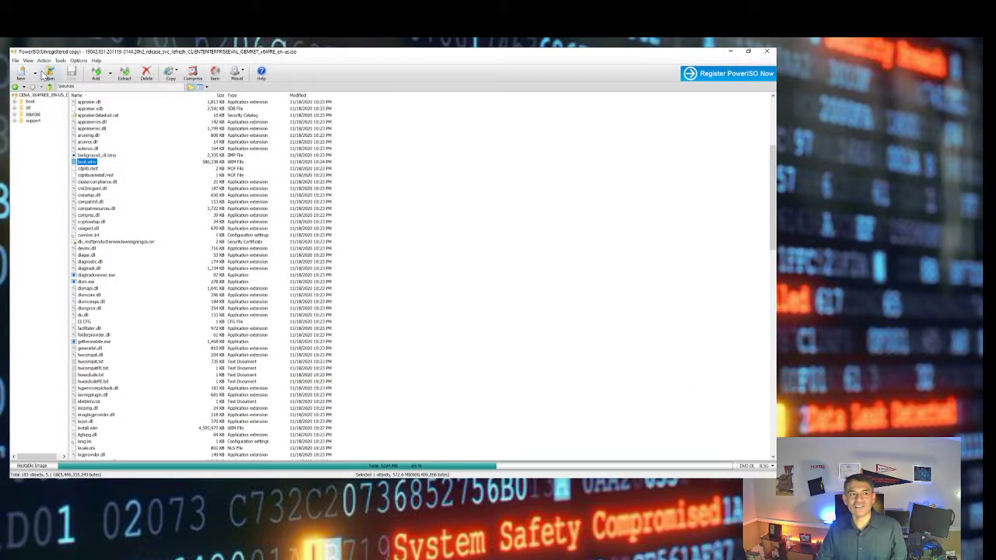
scroll(148, 268, "down", 6)
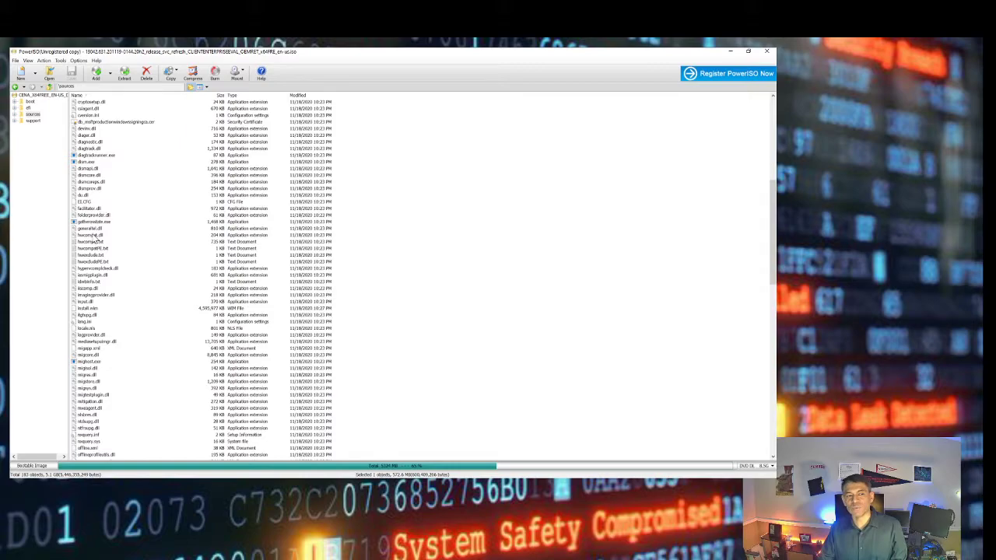
Extract install.wim to Downloads, then minimise PowerISO
left_click(89, 309)
right_click(92, 312)
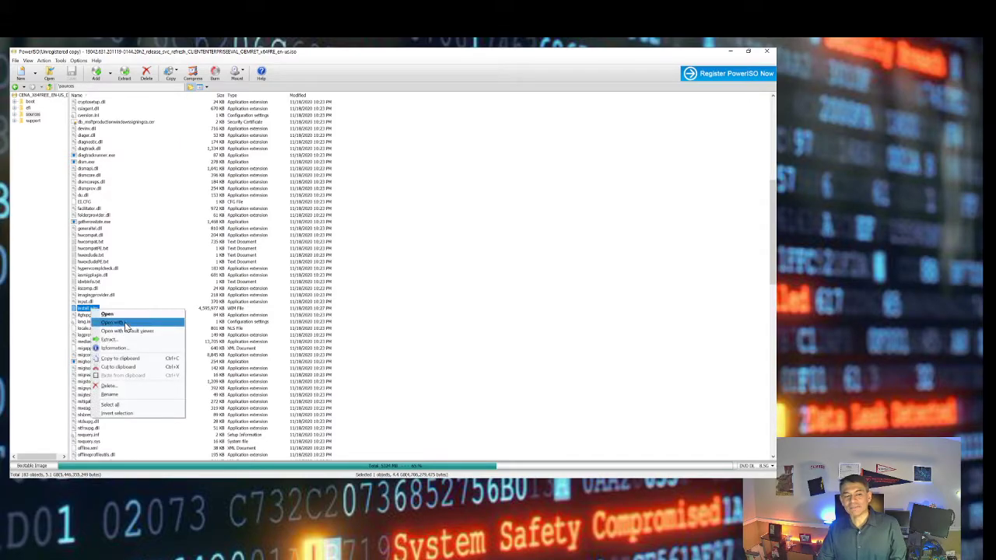
left_click(122, 344)
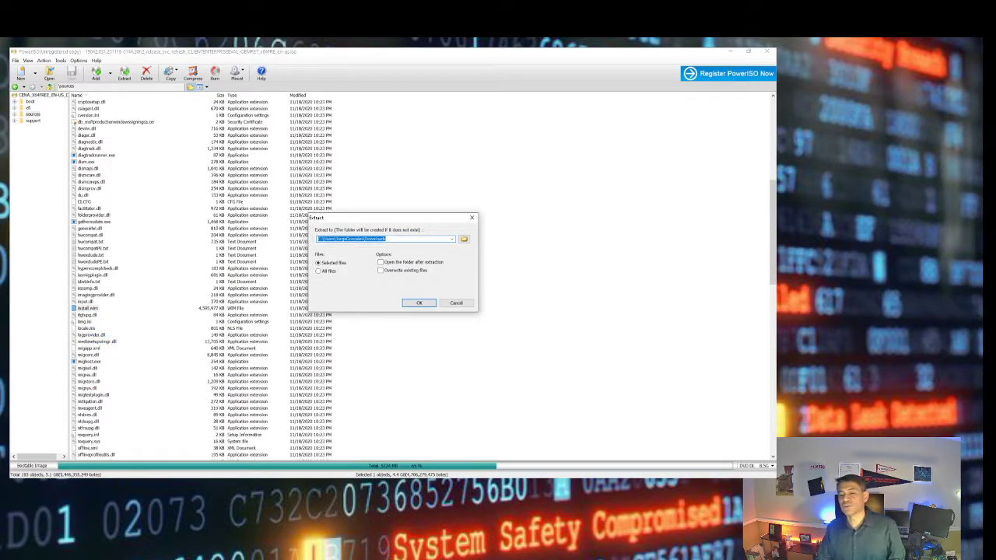
left_click(421, 303)
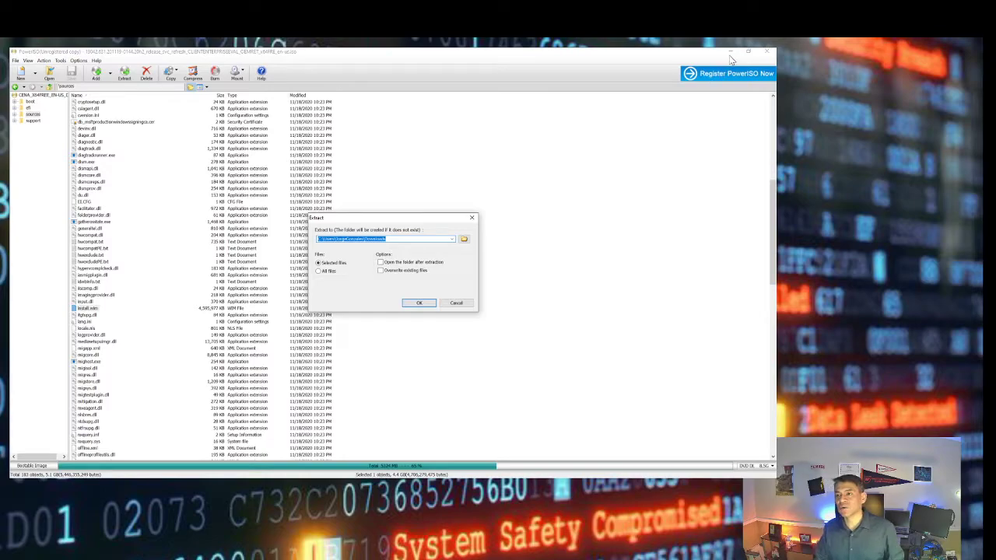
left_click(449, 304)
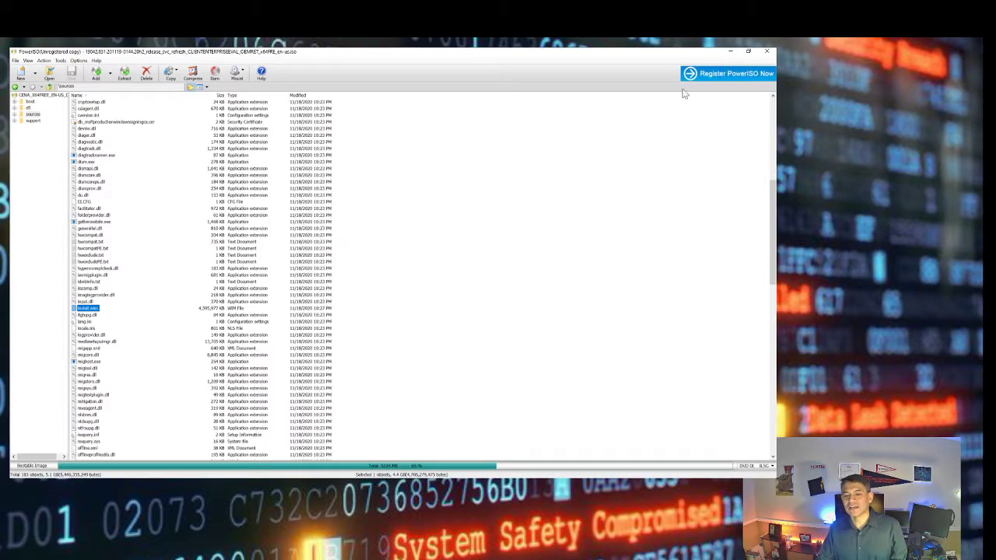
left_click(731, 53)
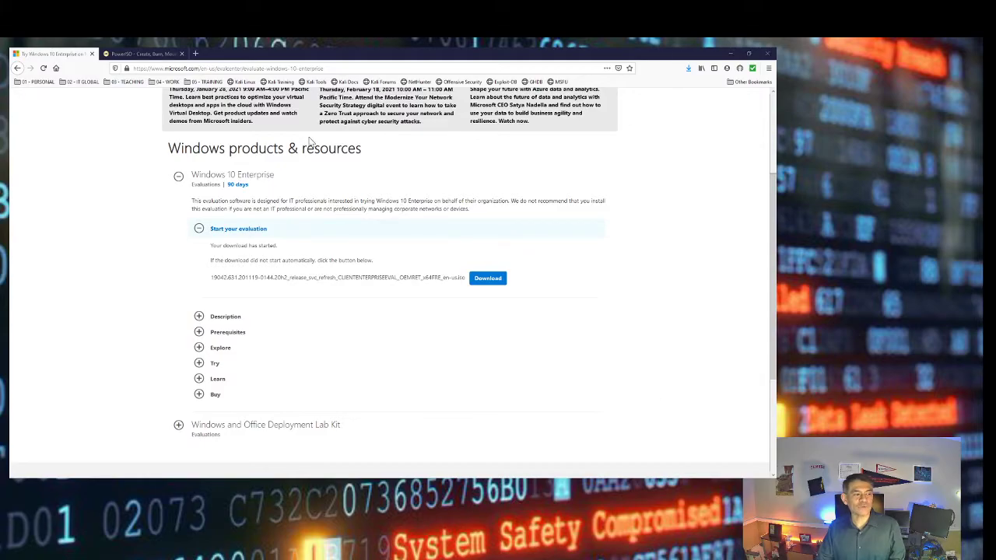
Check the sizes of install.wim and boot.wim in Downloads, then switch to the WDS console
key("alt+Tab")
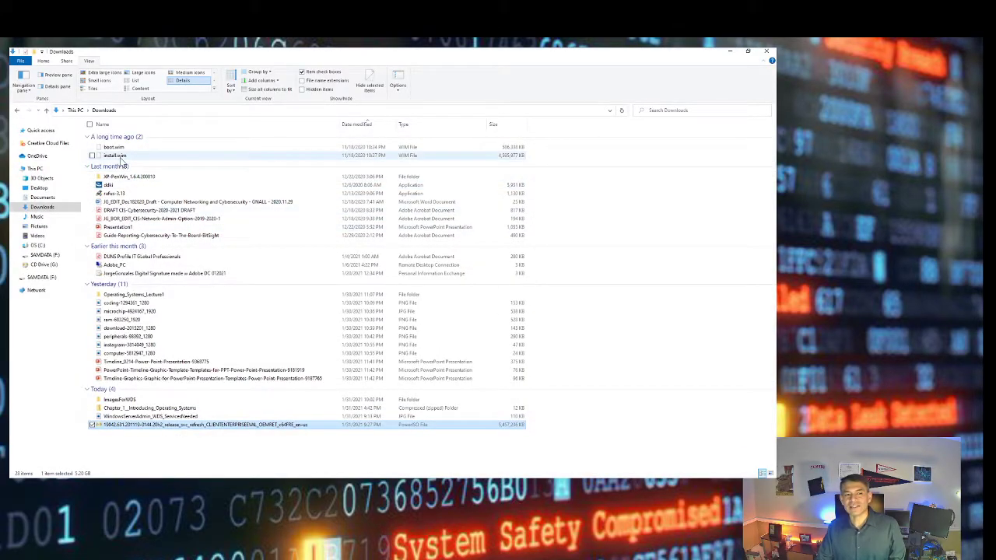
left_click(123, 156)
left_click(163, 147)
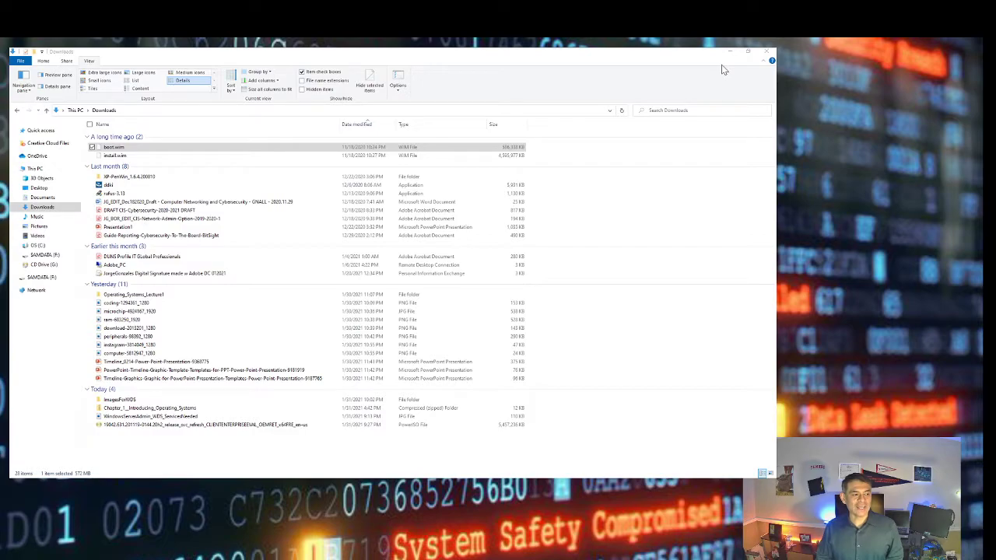
key("alt+Tab")
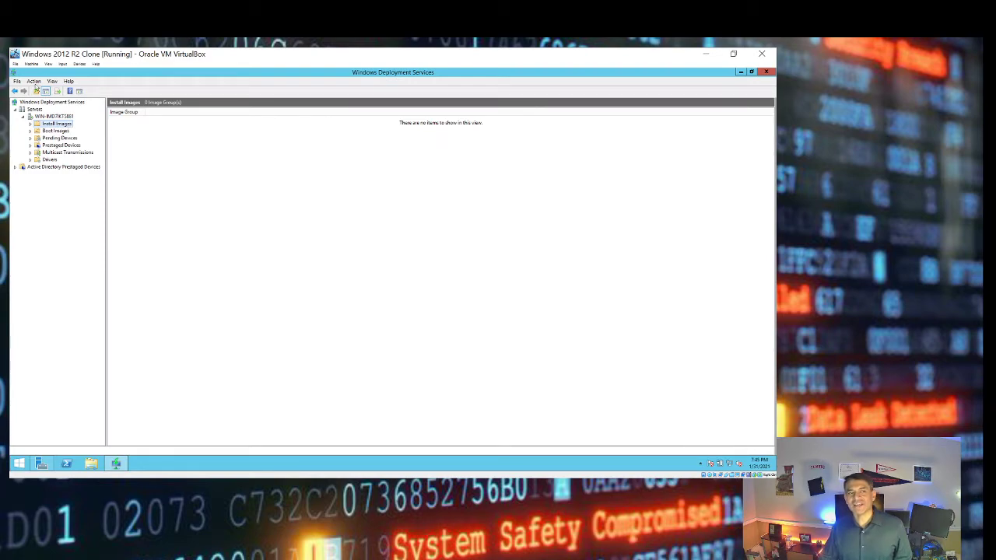
left_click(67, 133)
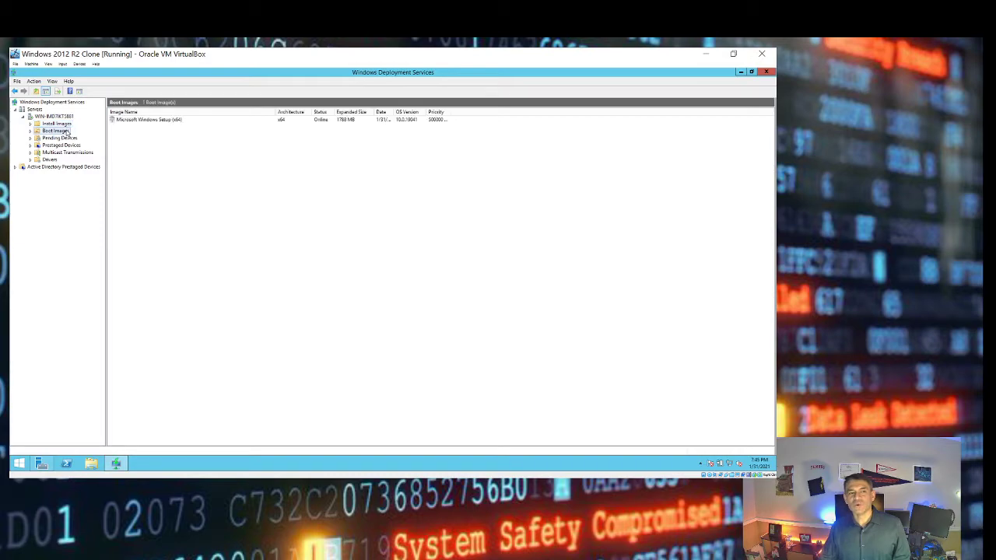
left_click(66, 125)
right_click(66, 127)
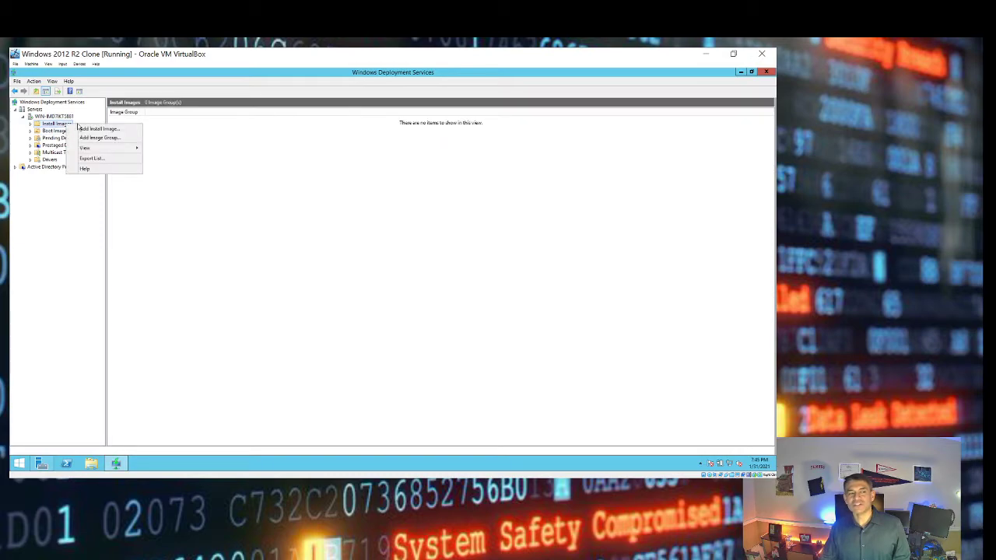
left_click(81, 129)
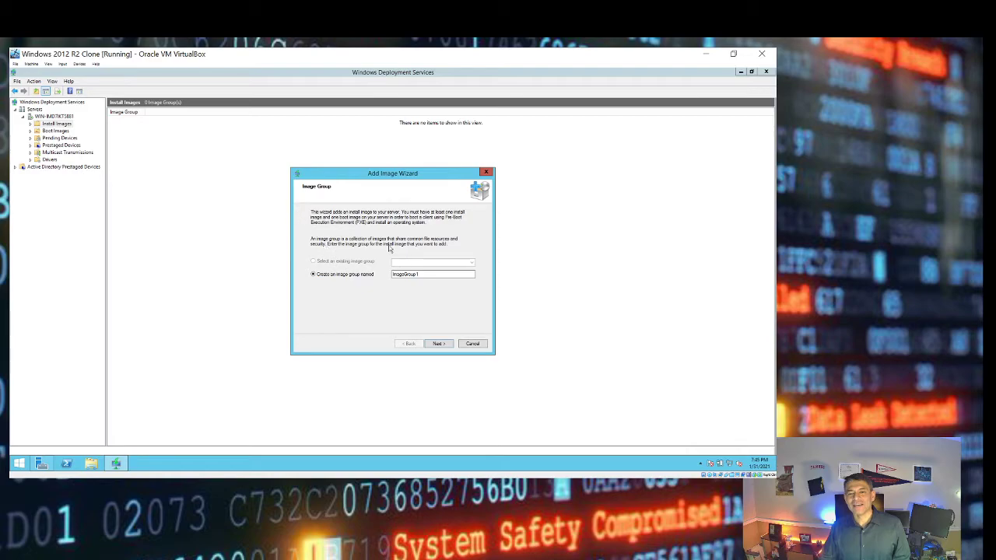
left_click(474, 345)
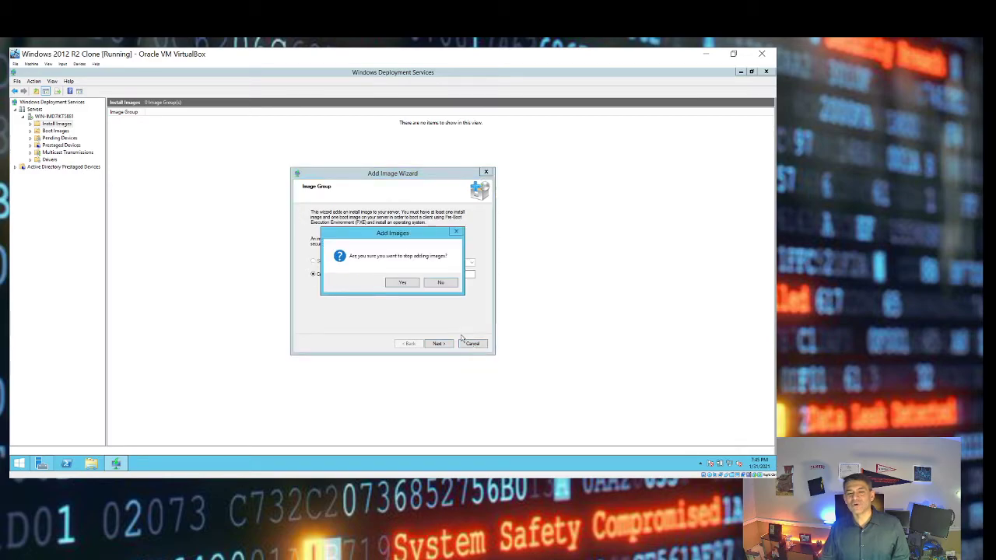
left_click(403, 284)
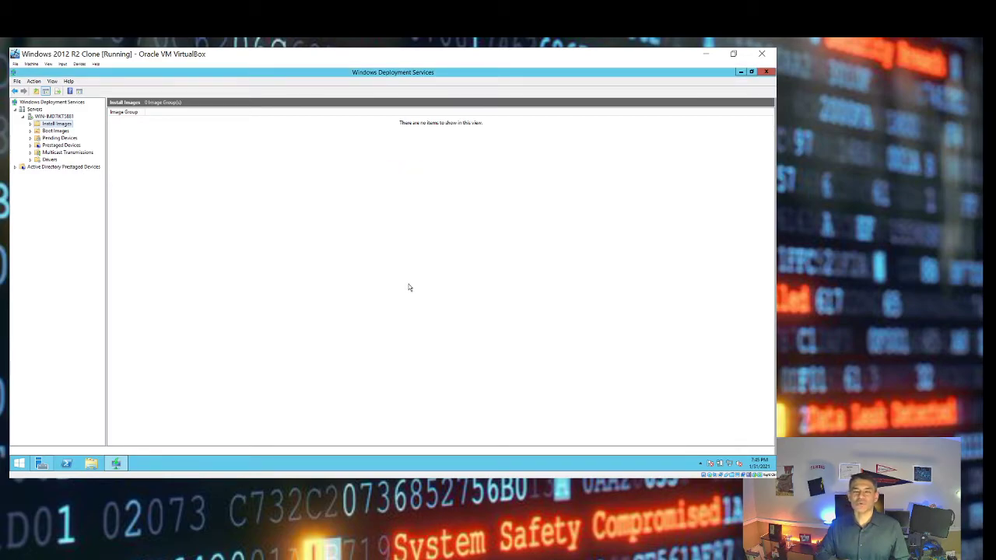